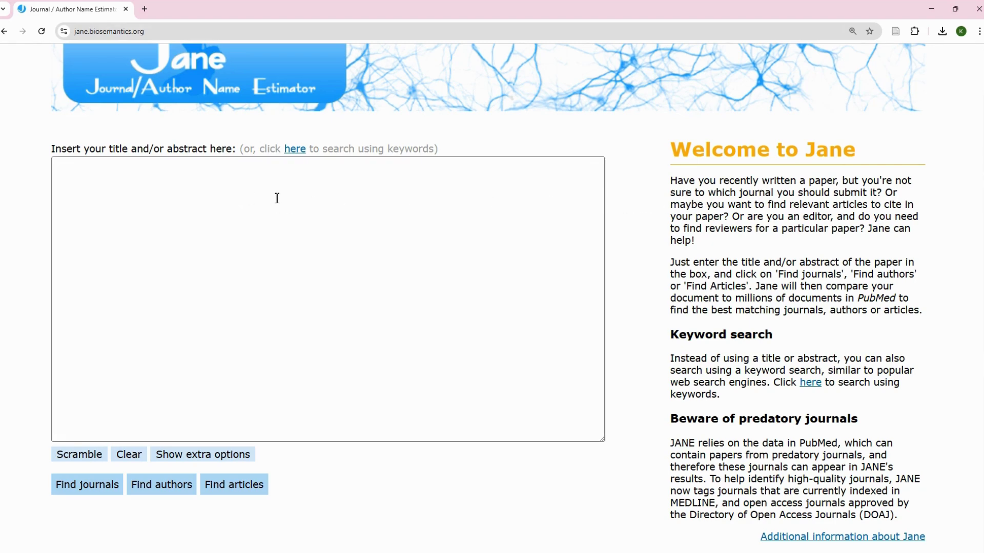
# - Enter the title "Impact of Artificial Intelligence in Agricultural Inventorization" and find matching journals
pyautogui.click(191, 190)
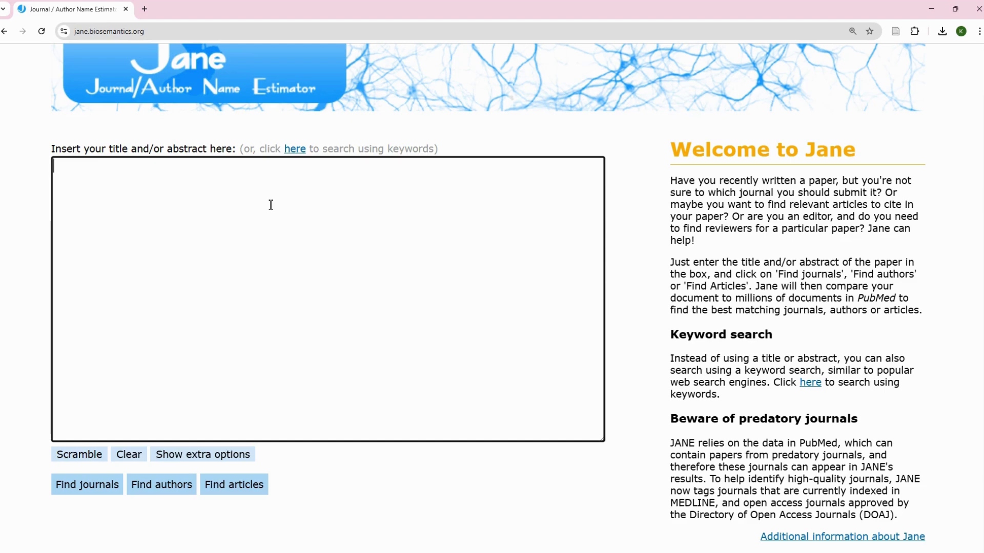
pyautogui.write('Impact of Artificizl')
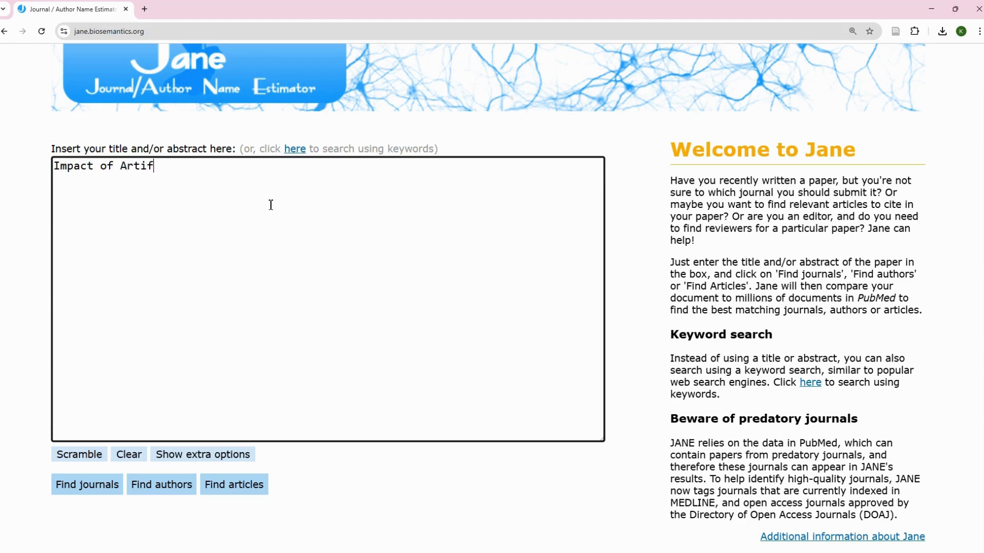
pyautogui.press('BackSpace')
pyautogui.press('BackSpace')
pyautogui.write('al Intell')
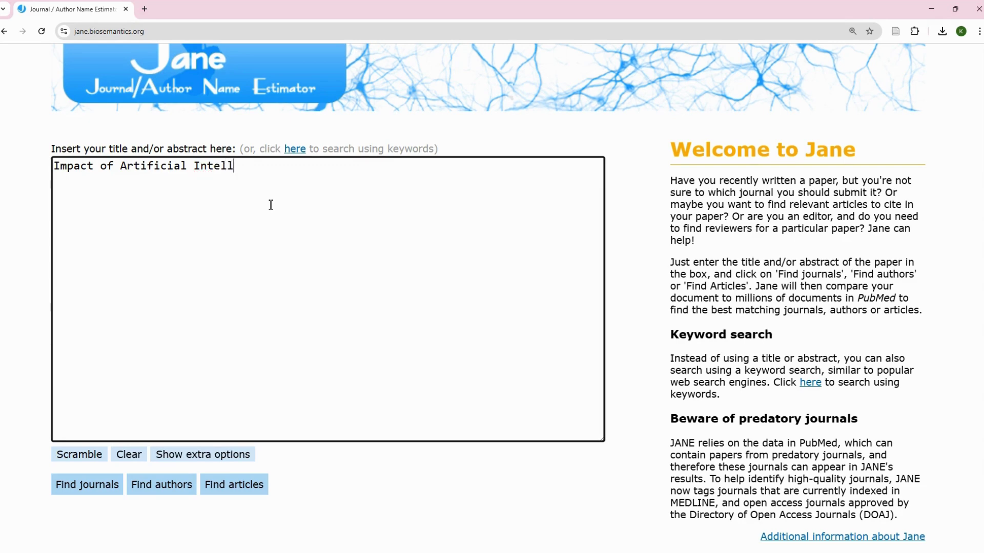
pyautogui.write('igence in Agricu')
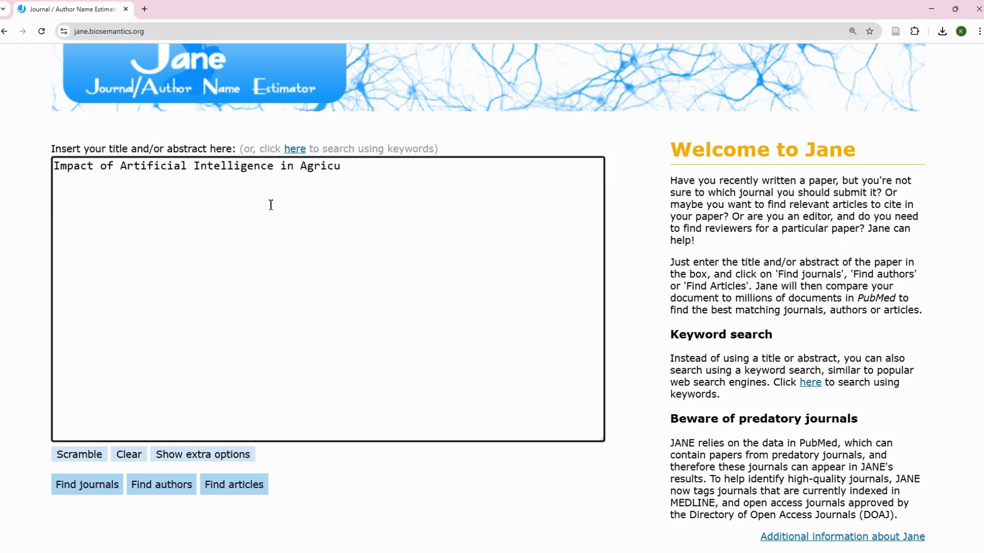
pyautogui.write('ltural Inventori')
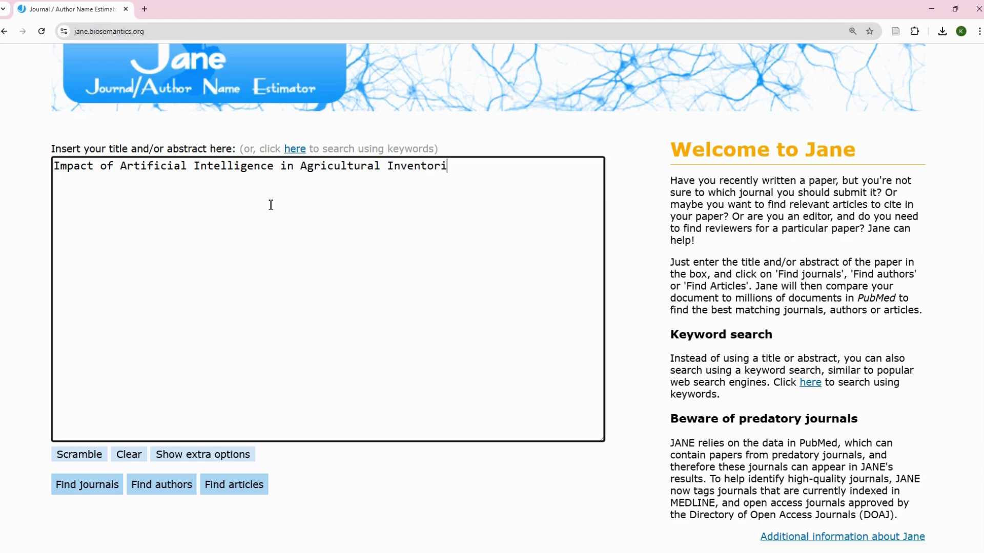
pyautogui.write('zation')
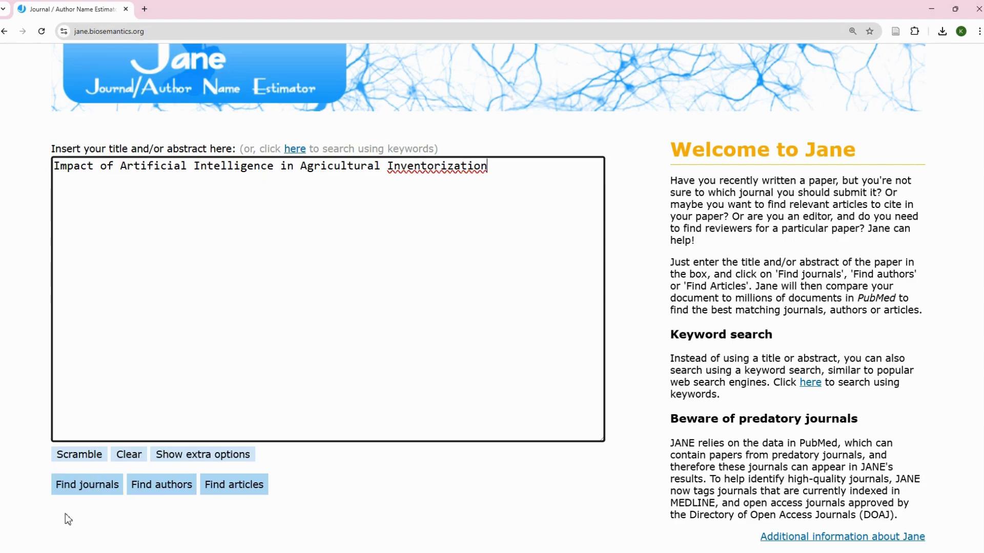
pyautogui.click(82, 493)
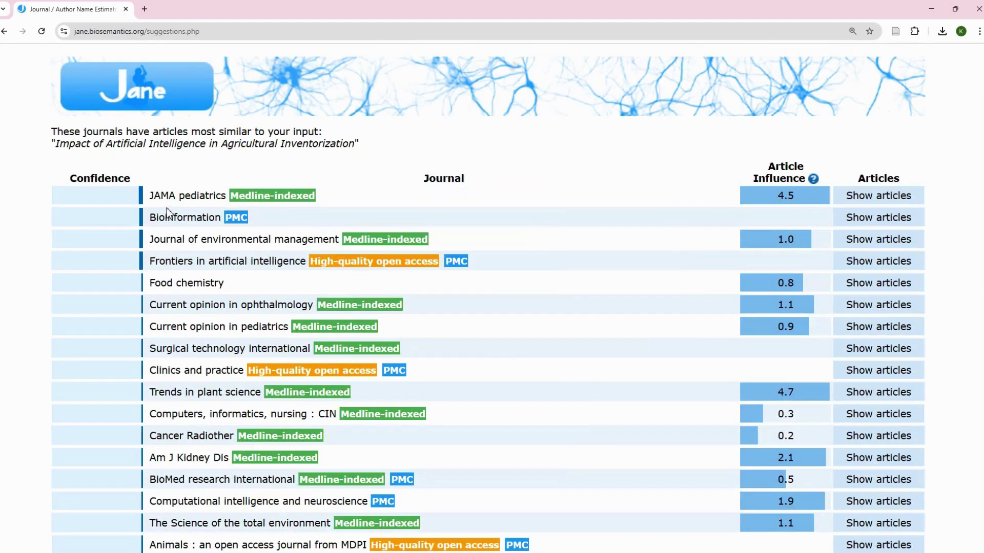
# - Review the suggested journals and their influence scores, expanding and collapsing the articles behind the JAMA pediatrics match
pyautogui.scroll(-4, 183, 209)
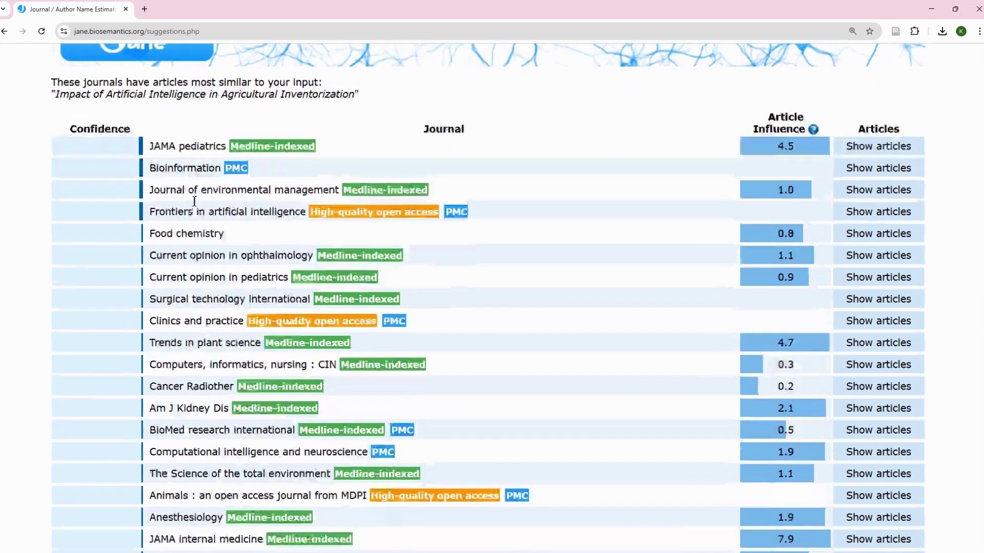
pyautogui.scroll(3, 138, 163)
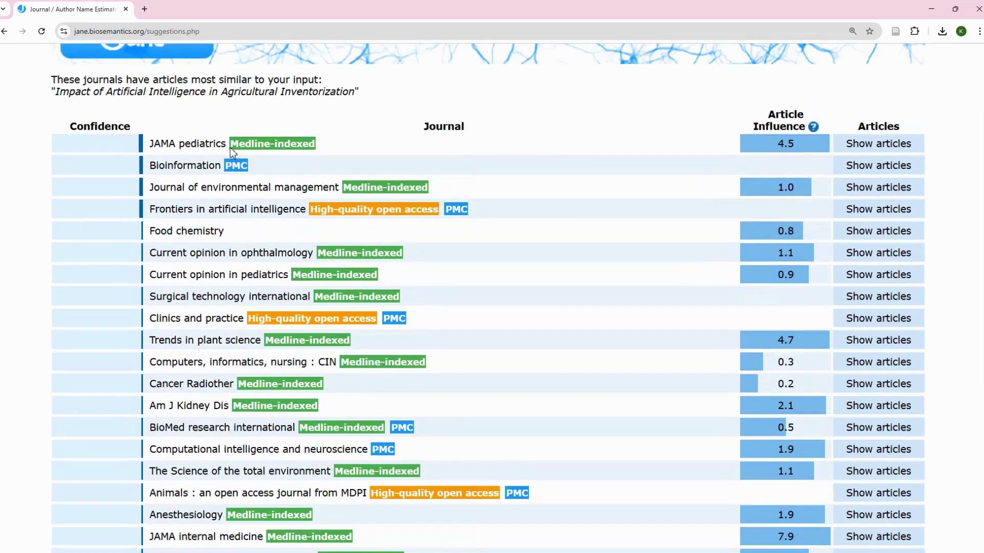
pyautogui.moveTo(289, 148)
pyautogui.moveTo(814, 129)
pyautogui.click(879, 144)
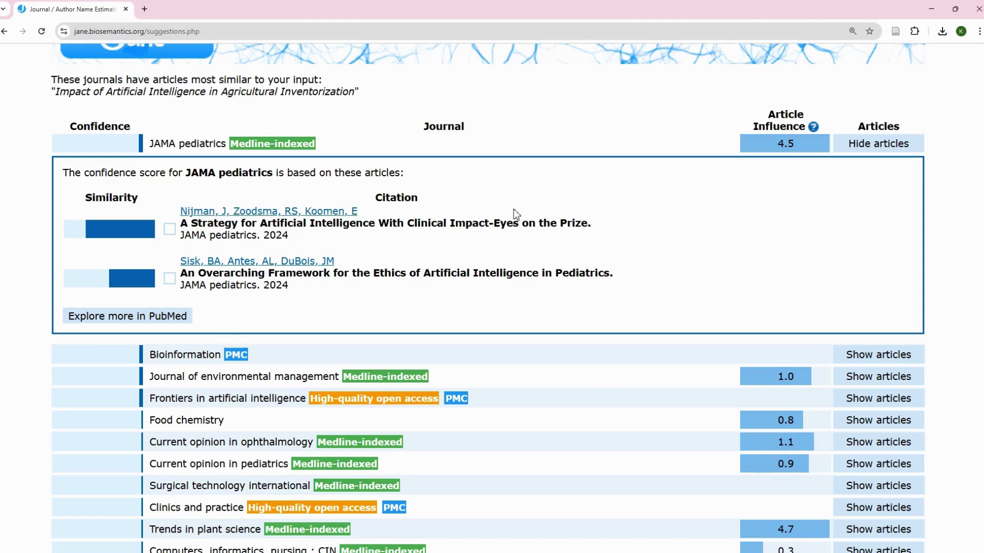
pyautogui.click(881, 144)
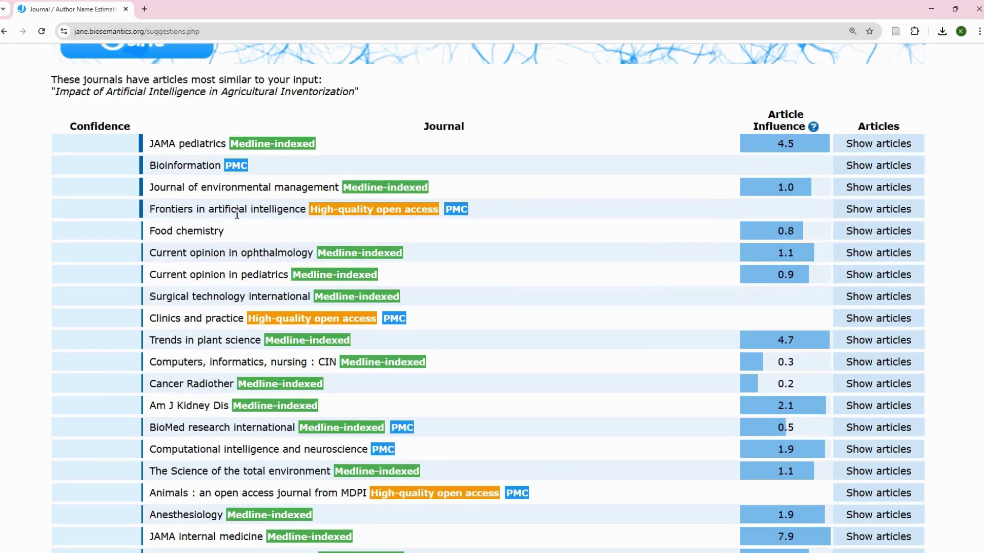
# - Expand and collapse the articles for Frontiers in artificial intelligence, and check the PMC label of Bioinformation
pyautogui.click(885, 212)
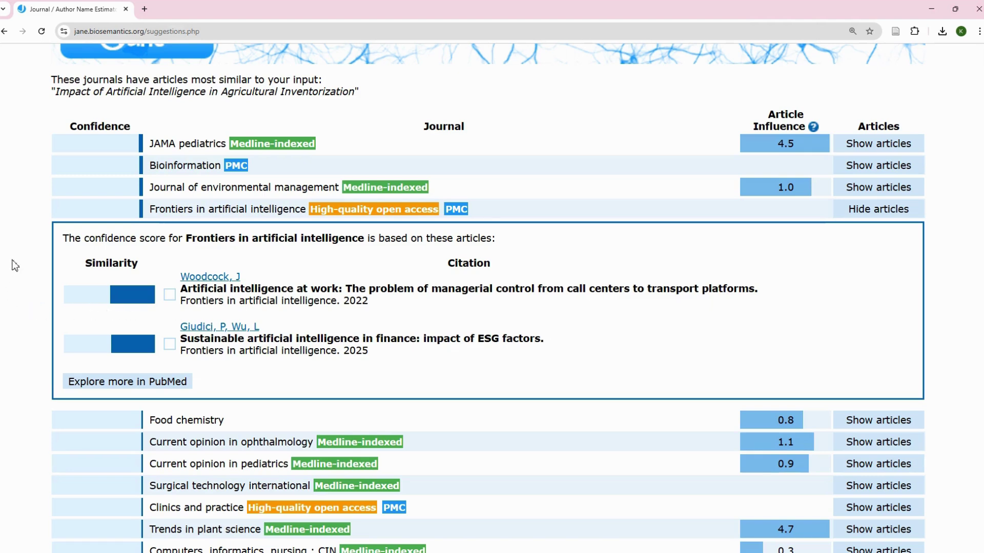
pyautogui.click(902, 212)
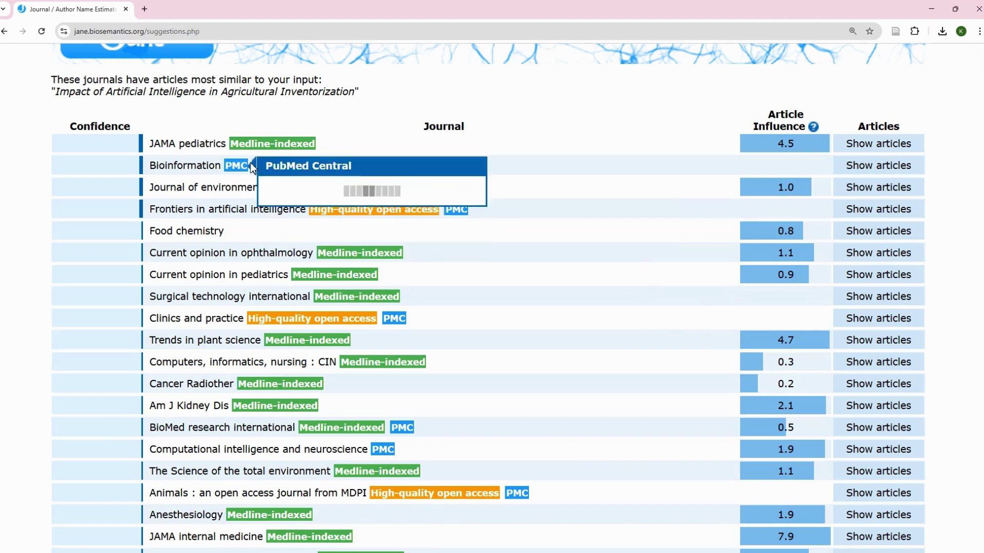
pyautogui.moveTo(233, 170)
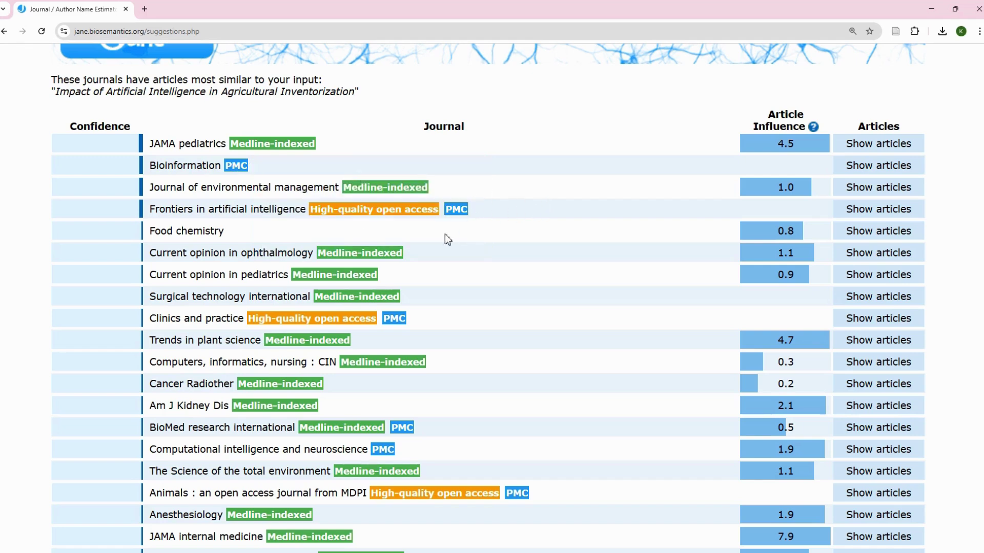
# - Go through the rest of the suggested journals and start another search from the end of the list
pyautogui.scroll(-3, 465, 231)
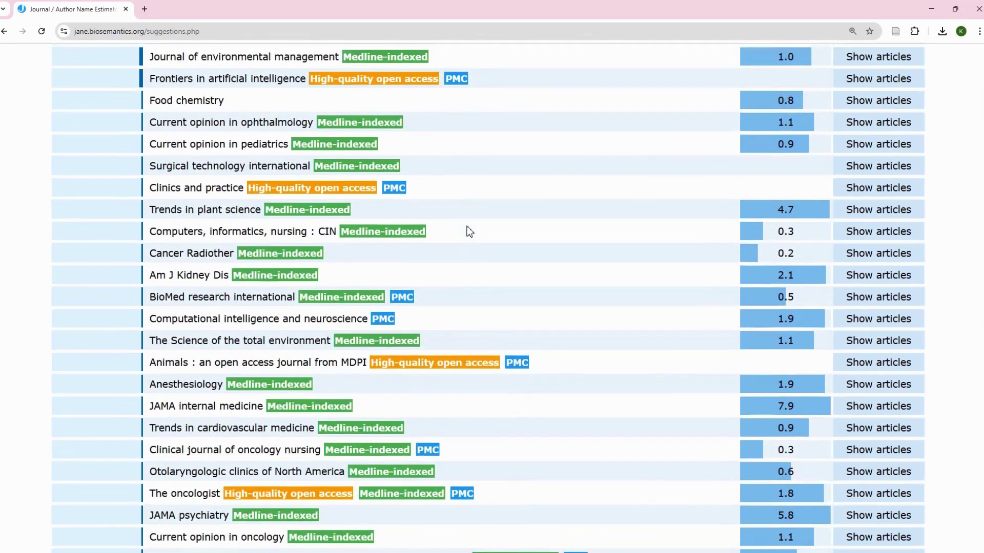
pyautogui.scroll(-10, 469, 232)
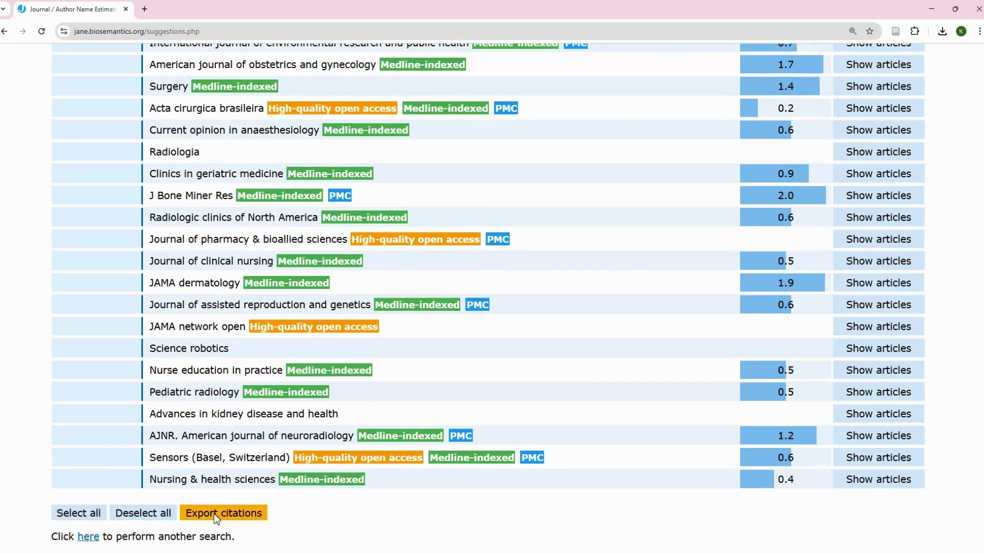
pyautogui.click(85, 539)
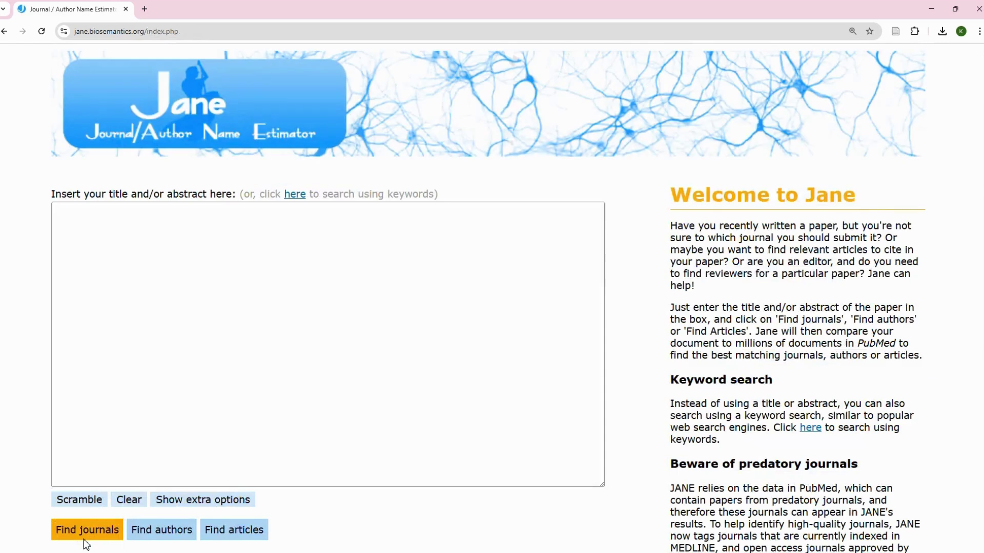
# - Enter the title "Machine Learning for Seismic Interpretation in Deepwater" and find matching authors
pyautogui.click(111, 219)
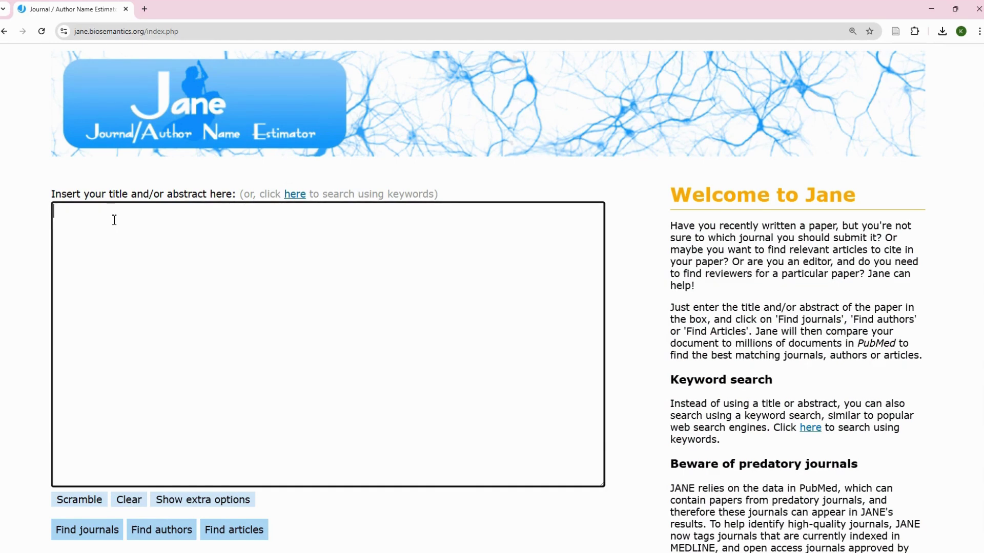
pyautogui.write('Machine Learning')
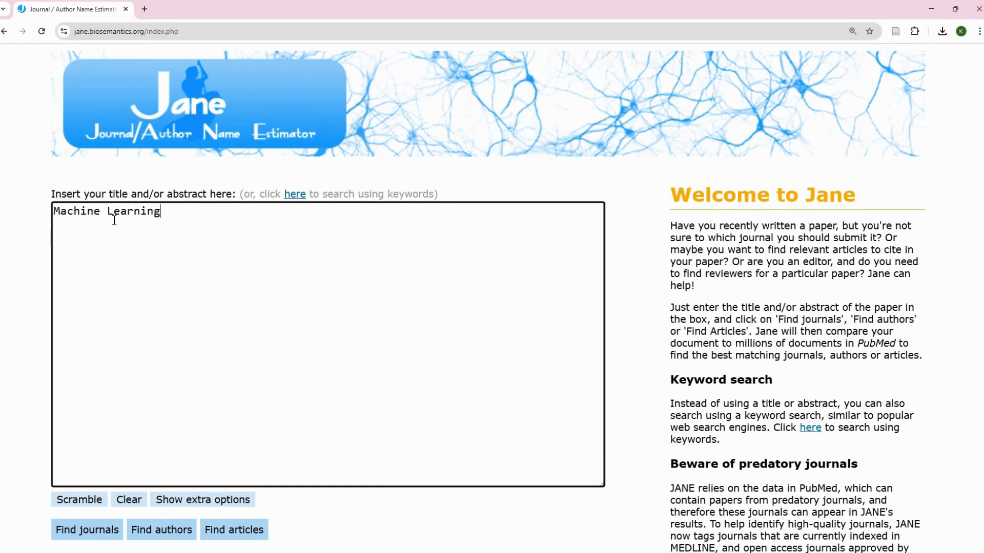
pyautogui.write(', Seismic Interpretati')
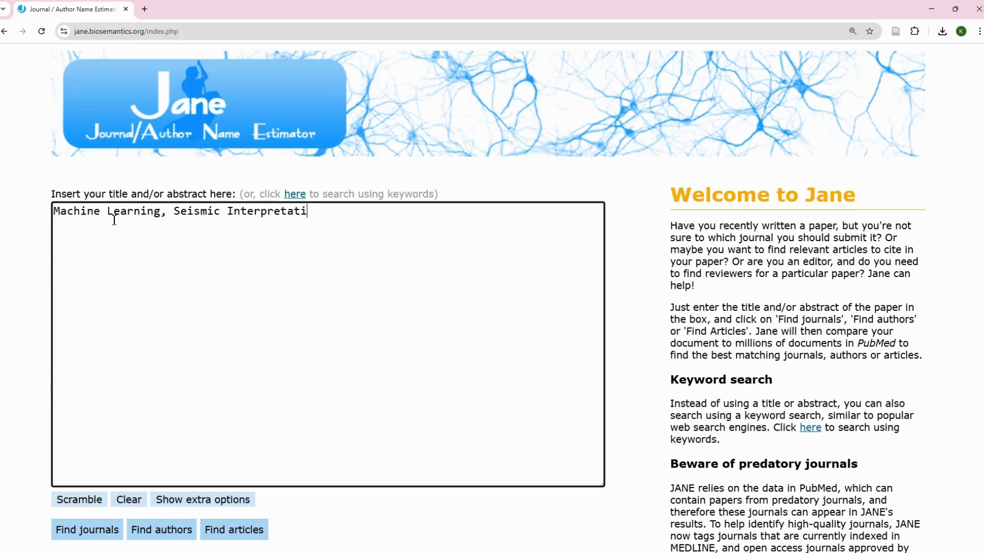
pyautogui.write('on in Deepwater')
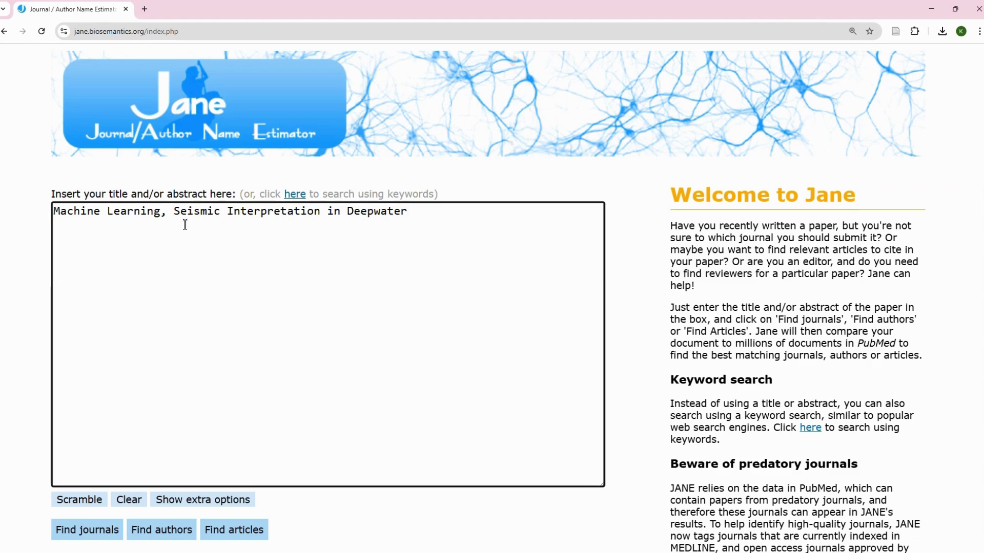
pyautogui.click(166, 219)
pyautogui.moveTo(166, 221); pyautogui.dragTo(164, 221)
pyautogui.press('BackSpace')
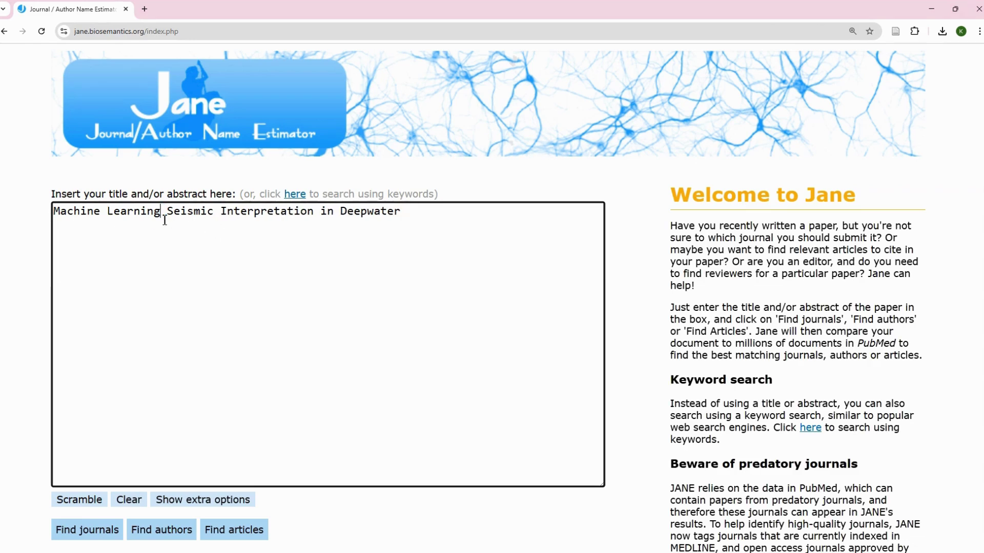
pyautogui.write('for')
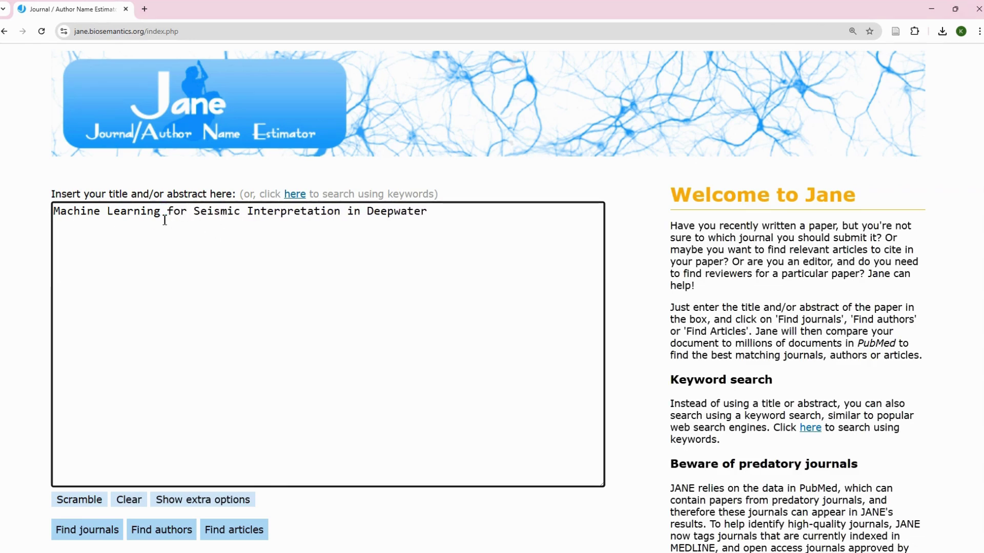
pyautogui.click(149, 530)
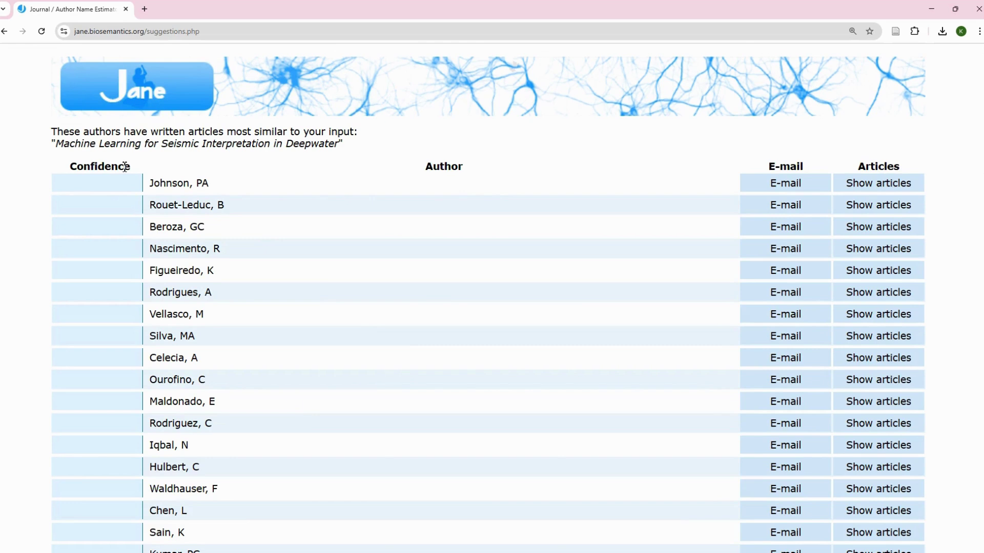
# - Open the e-mail addresses of the first listed author and enlarge the window to read them in full
pyautogui.click(797, 186)
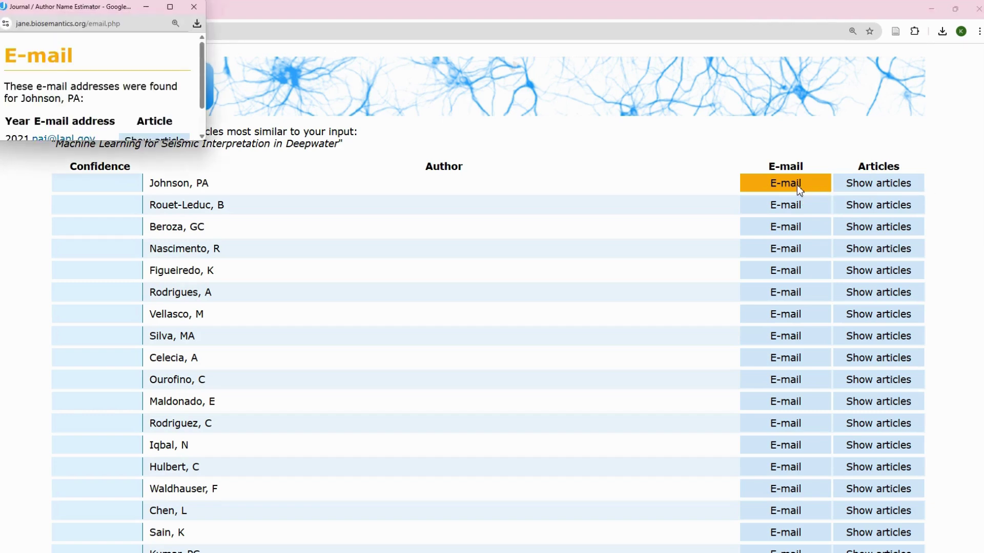
pyautogui.moveTo(95, 14); pyautogui.dragTo(161, 102)
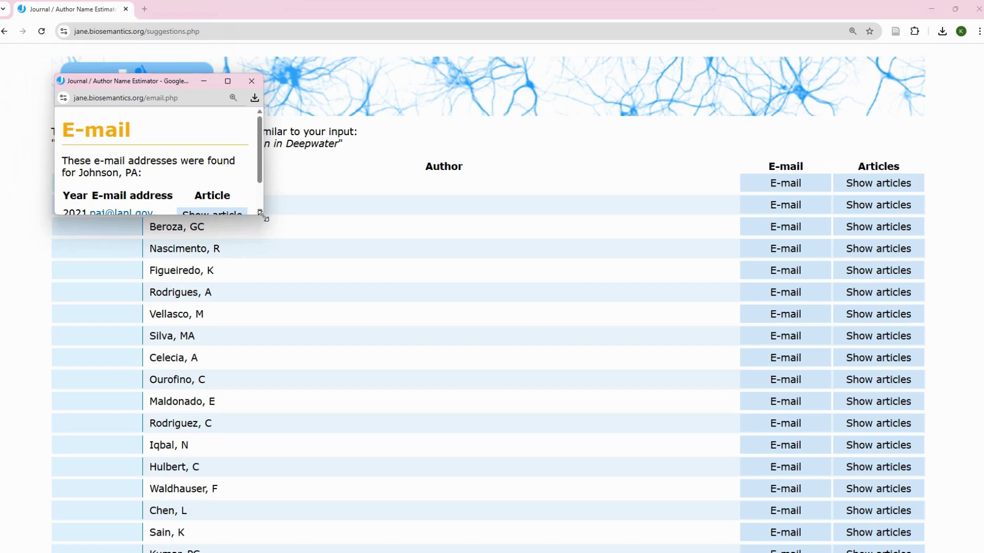
pyautogui.moveTo(262, 213); pyautogui.dragTo(559, 331)
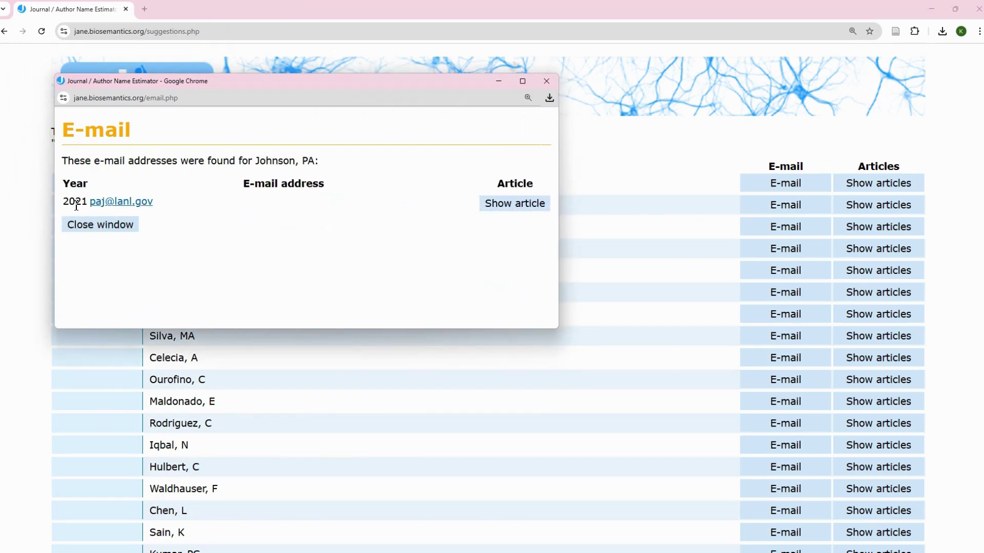
# - Open the article linked to the author's e-mail address in PubMed and look over the page
pyautogui.click(504, 210)
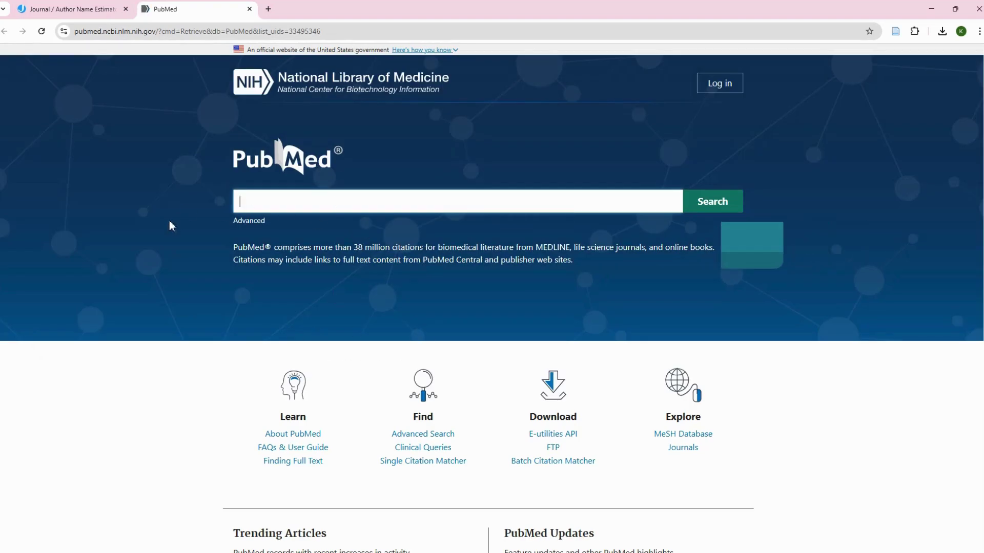
pyautogui.scroll(-3, 187, 282)
pyautogui.scroll(-4, 192, 279)
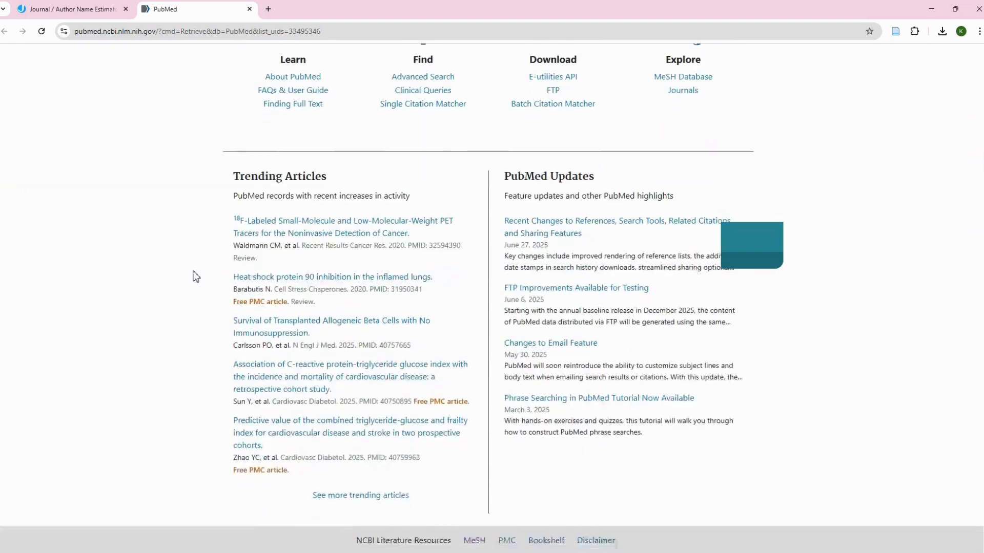
pyautogui.scroll(7, 215, 180)
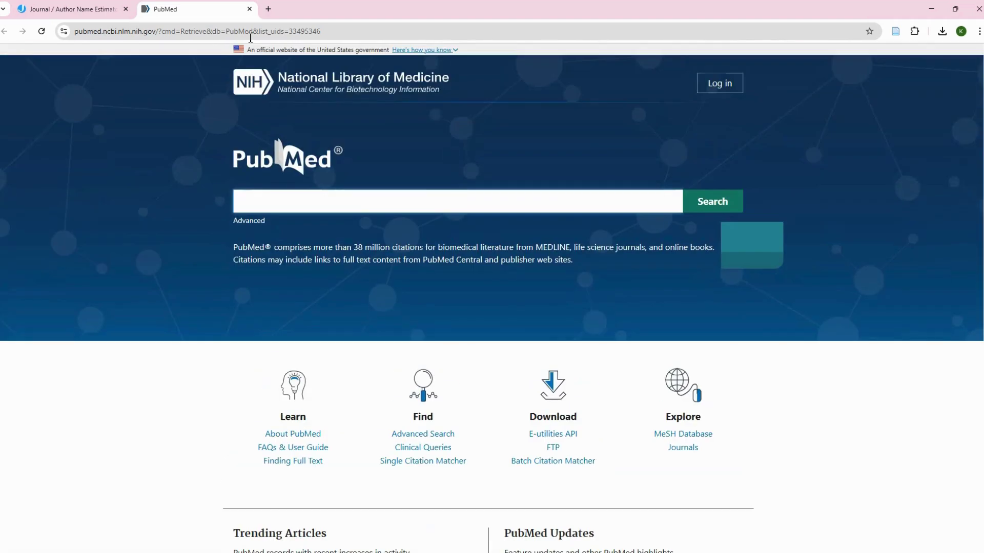
# - Close the PubMed page and show the articles behind the first author's match
pyautogui.click(249, 9)
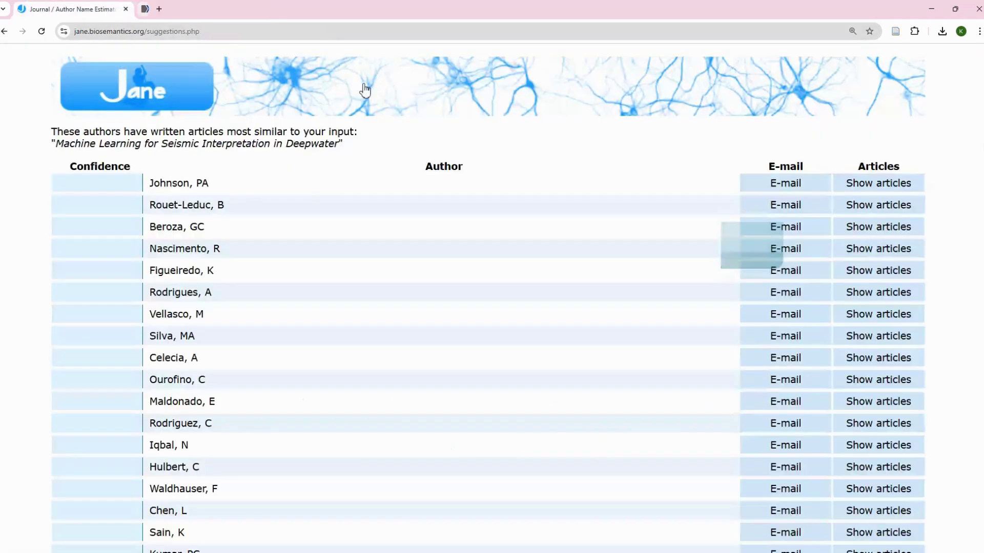
pyautogui.click(885, 188)
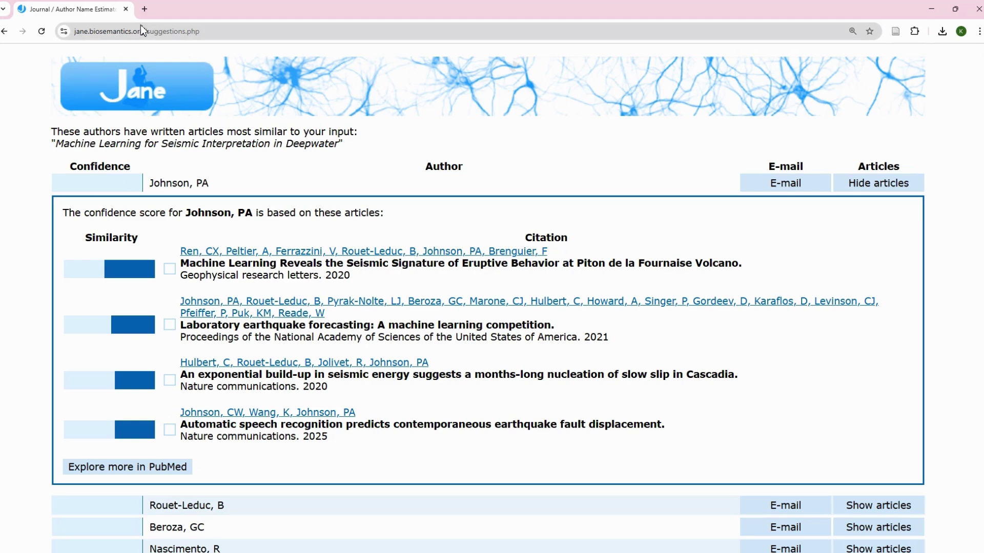
# - Return to the search form, extend the title to "Machine Learning for Seismic Interpretation in Deepwater Environment", and find similar articles
pyautogui.click(5, 32)
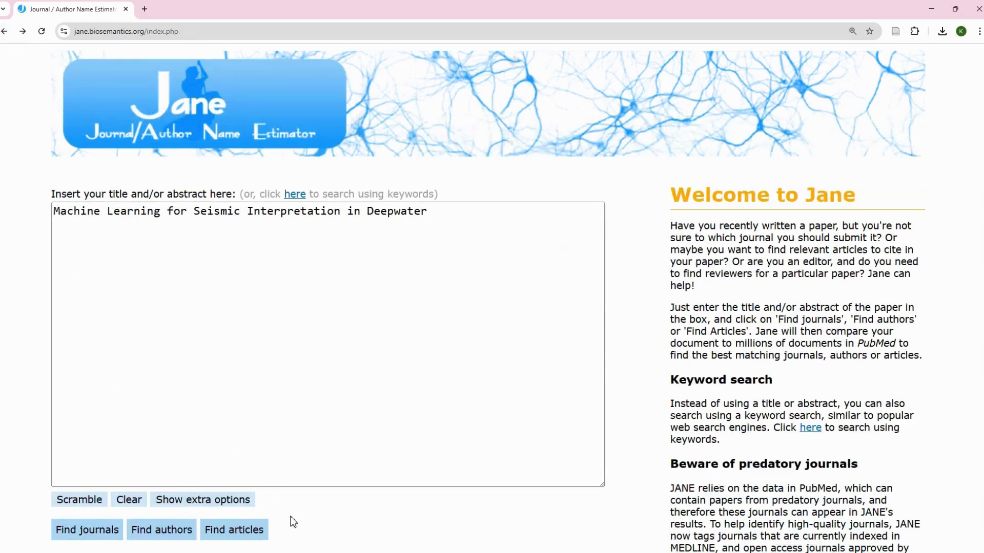
pyautogui.click(441, 214)
pyautogui.write('Enviroment')
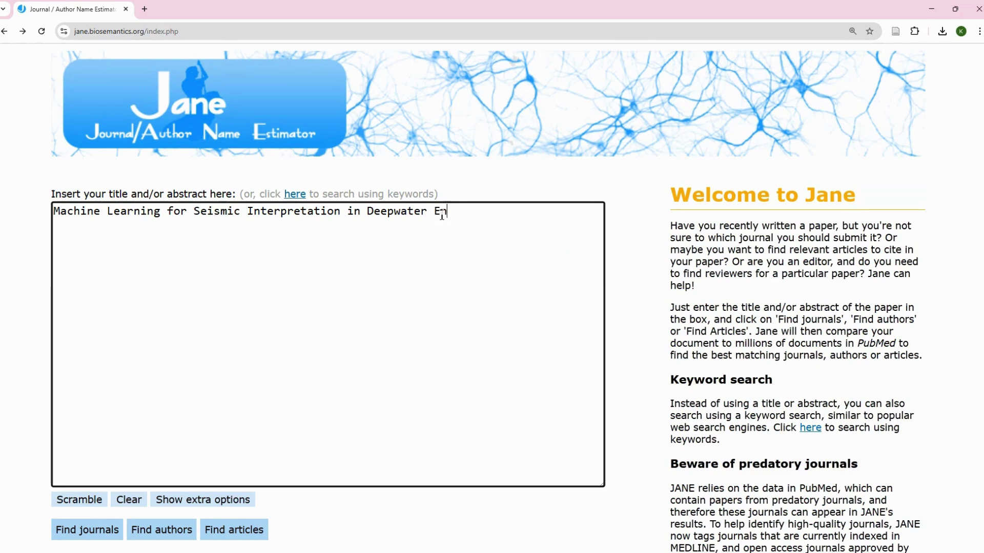
pyautogui.press('BackSpace')
pyautogui.press('BackSpace')
pyautogui.press('BackSpace')
pyautogui.write('nment')
pyautogui.click(228, 530)
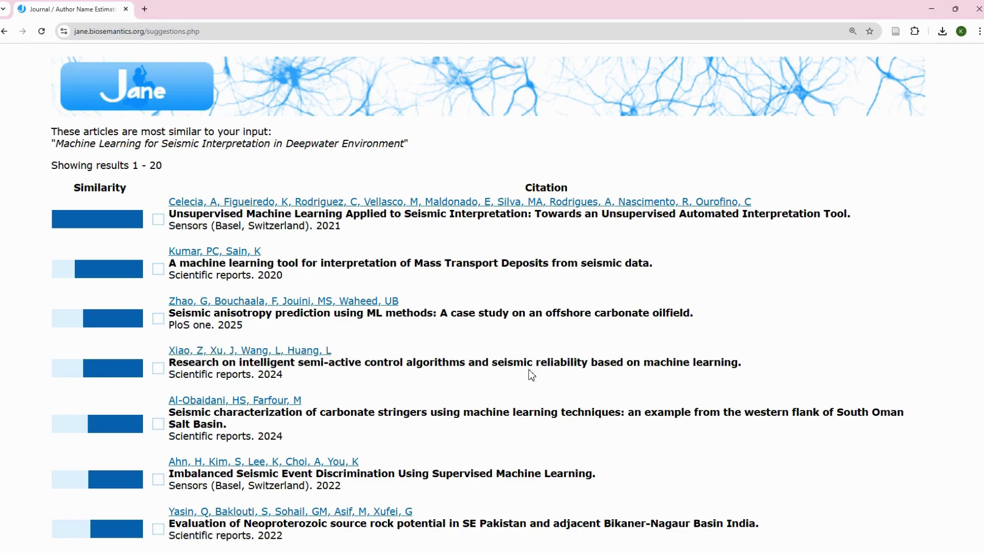
# - Look through the similar articles and select the first four citations in the list
pyautogui.scroll(-1, 509, 367)
pyautogui.scroll(-2, 278, 347)
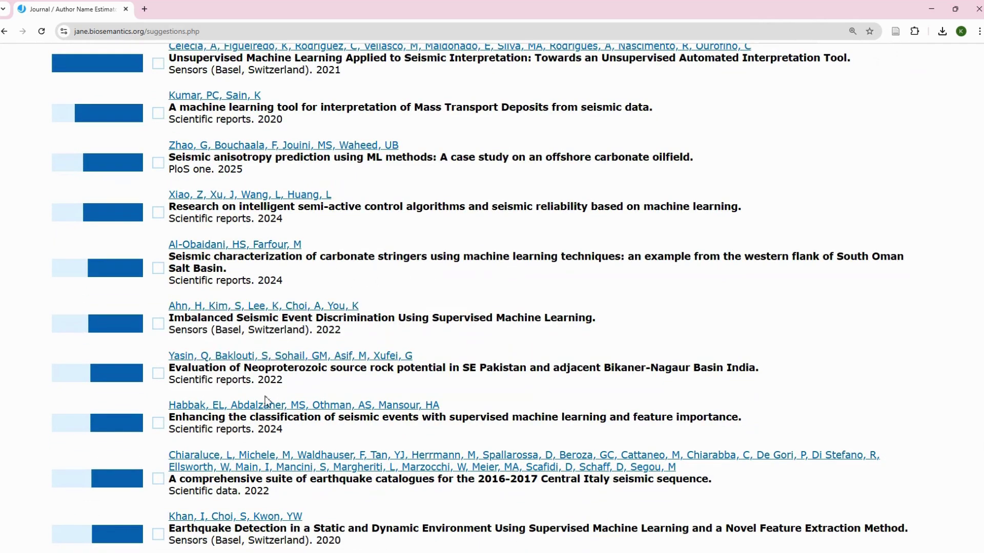
pyautogui.scroll(-2, 267, 399)
pyautogui.scroll(-6, 268, 400)
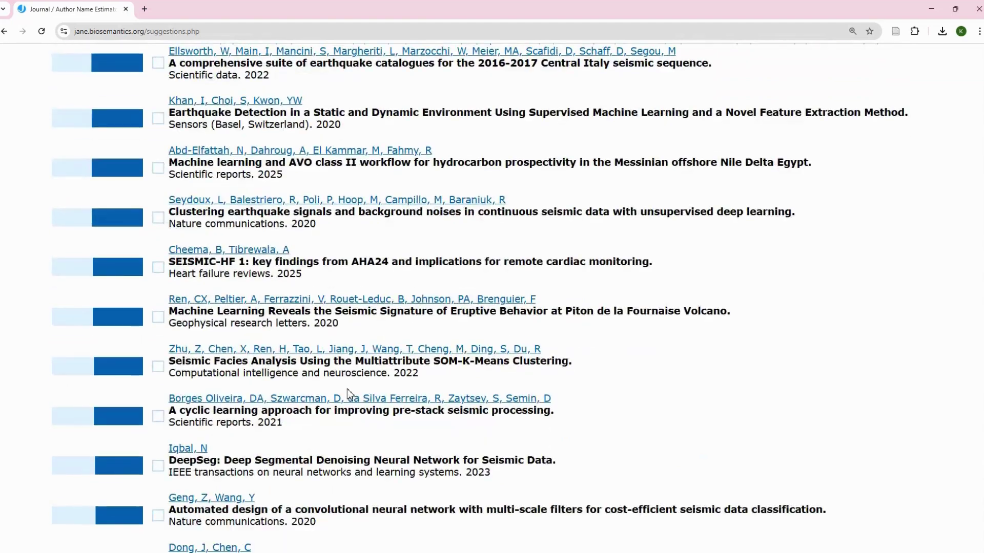
pyautogui.scroll(11, 187, 279)
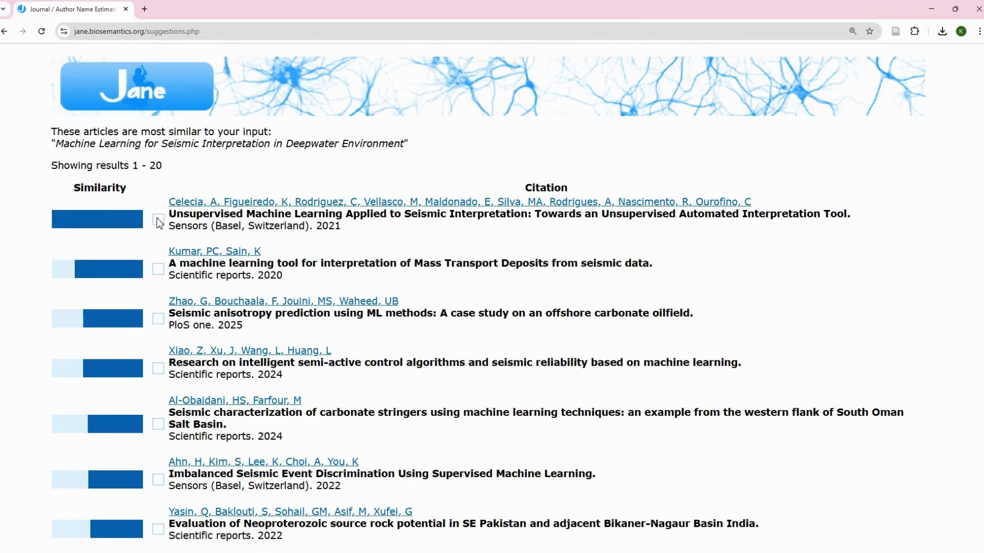
pyautogui.click(158, 220)
pyautogui.click(159, 269)
pyautogui.click(158, 319)
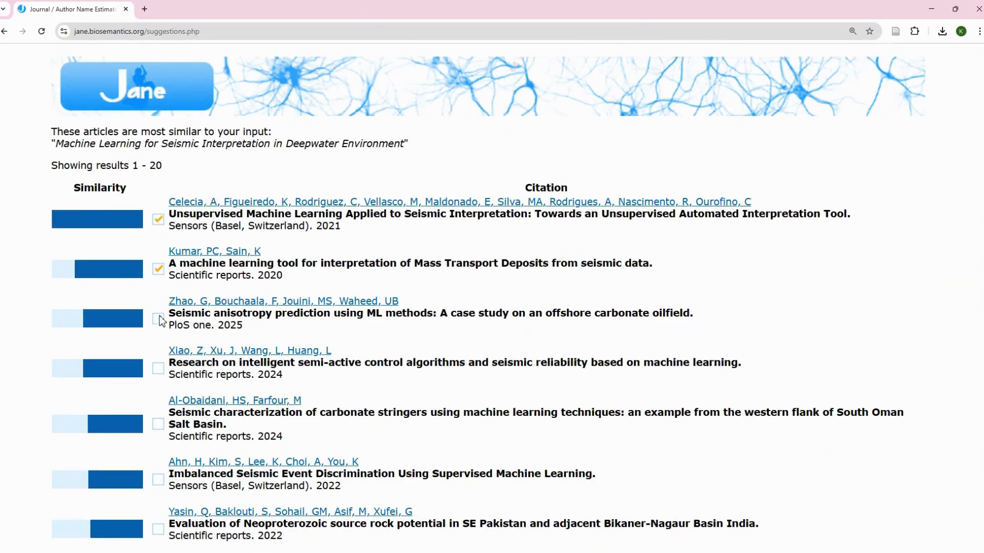
pyautogui.click(158, 368)
pyautogui.scroll(-6, 194, 367)
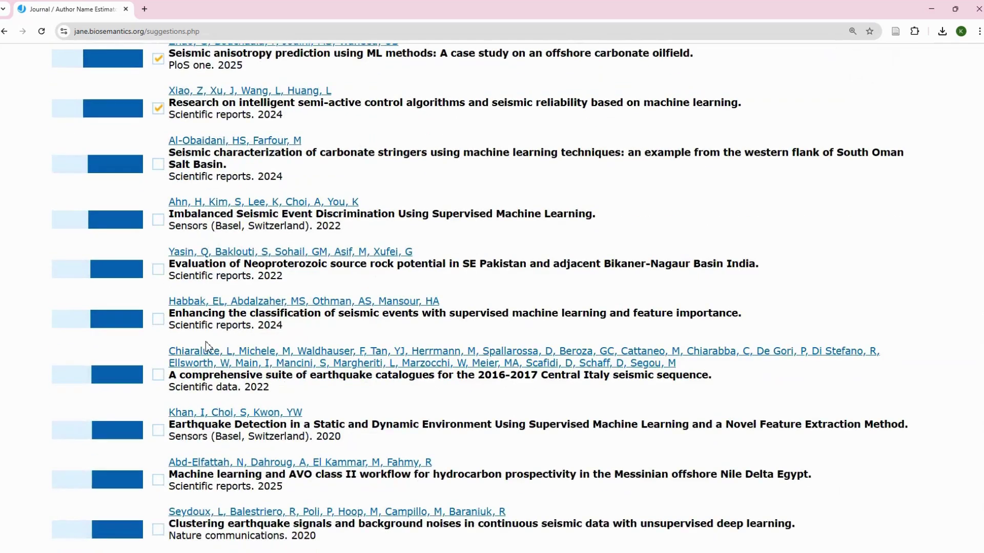
pyautogui.scroll(-4, 205, 344)
pyautogui.scroll(-5, 203, 353)
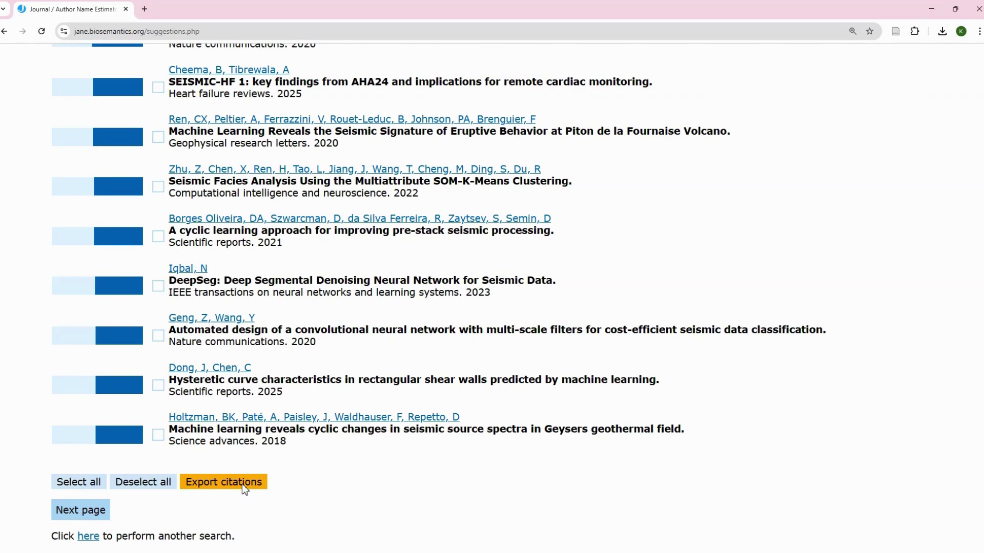
# - Start another search using keywords and enter the query "Tourism Humor & Relatability: Tourism Truths"
pyautogui.click(92, 539)
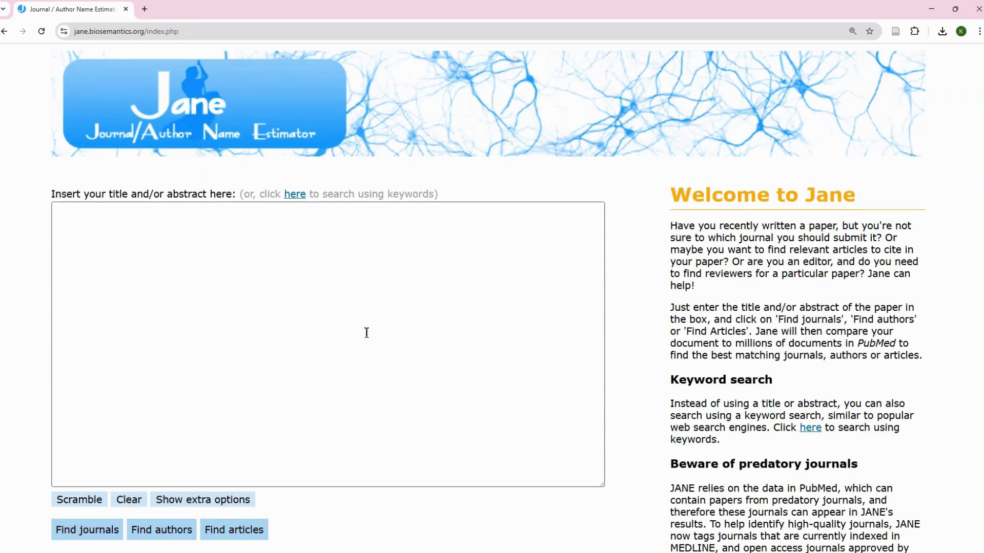
pyautogui.scroll(-1, 333, 330)
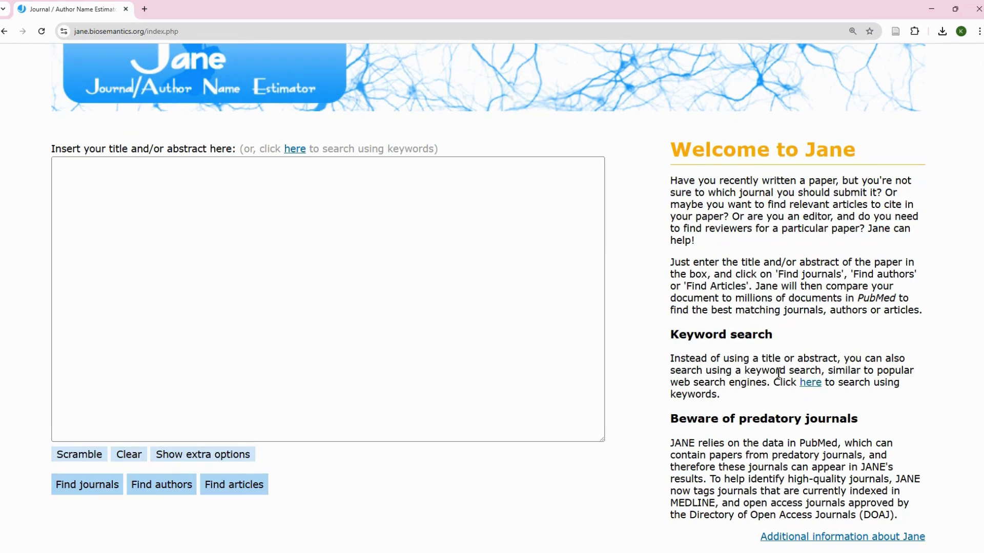
pyautogui.click(810, 384)
pyautogui.click(185, 211)
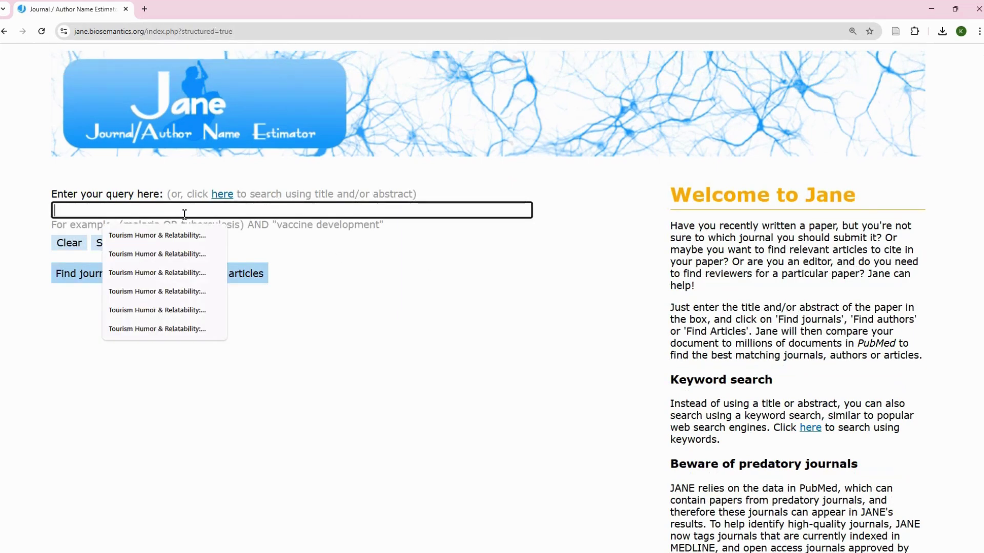
pyautogui.click(170, 236)
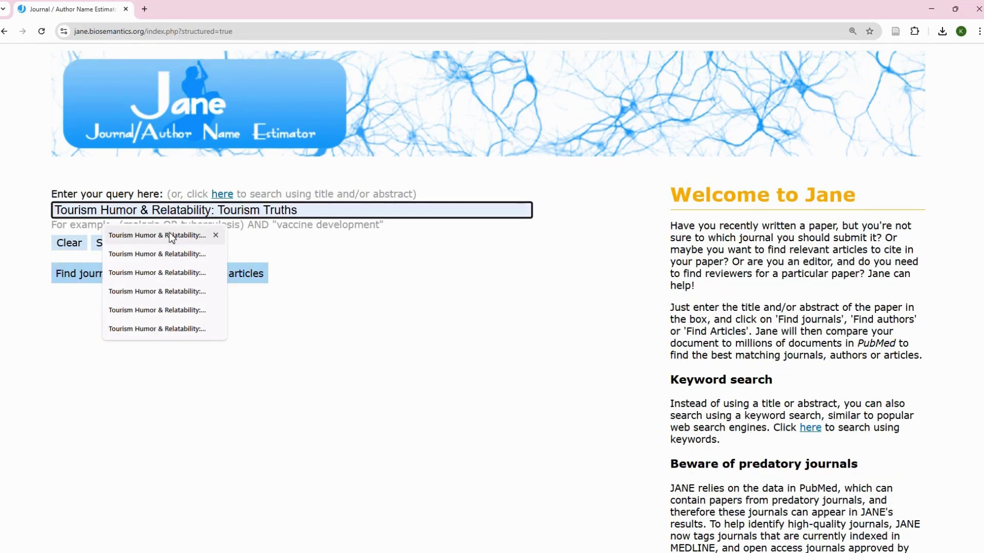
pyautogui.click(171, 236)
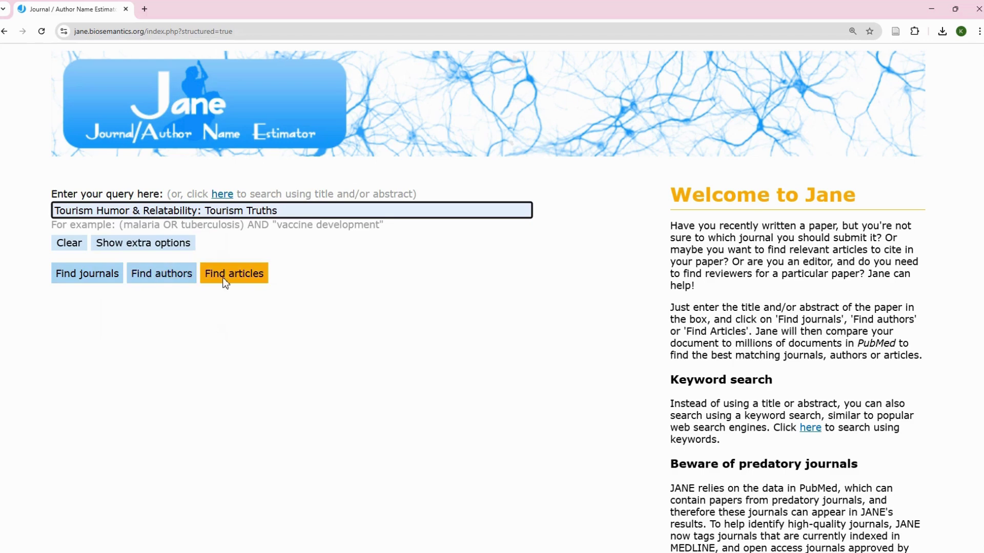
# - Find authors matching the tourism humor query and show the articles behind the first author's match
pyautogui.click(159, 282)
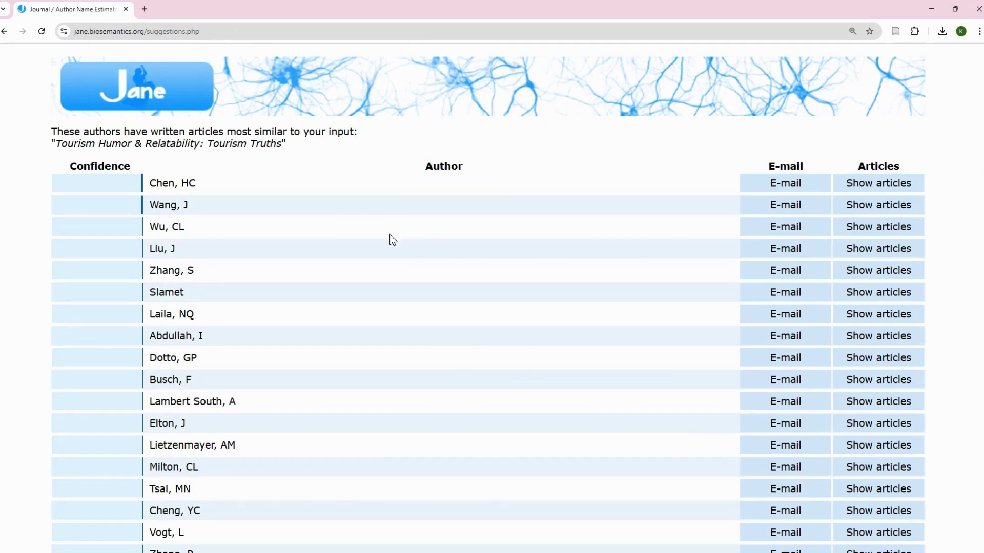
pyautogui.click(894, 185)
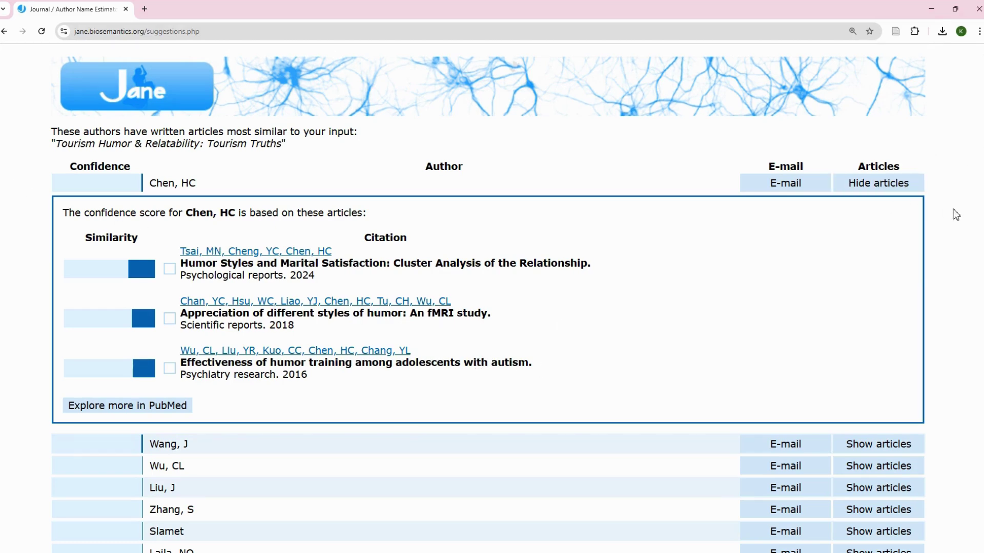
pyautogui.scroll(-6, 852, 272)
pyautogui.scroll(3, 837, 258)
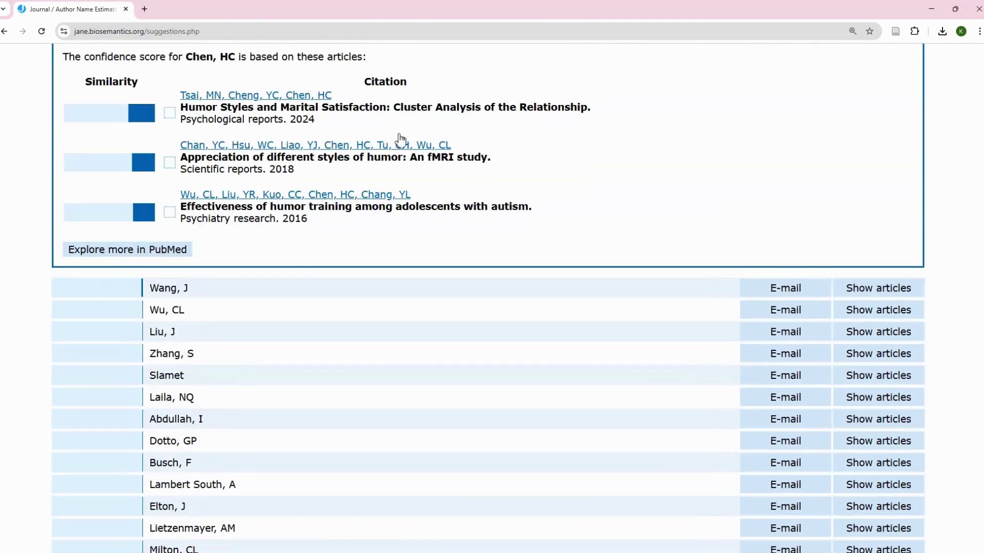
# - Return to the keyword query and find journals matching it, looking over their quality and indexing labels
pyautogui.click(6, 32)
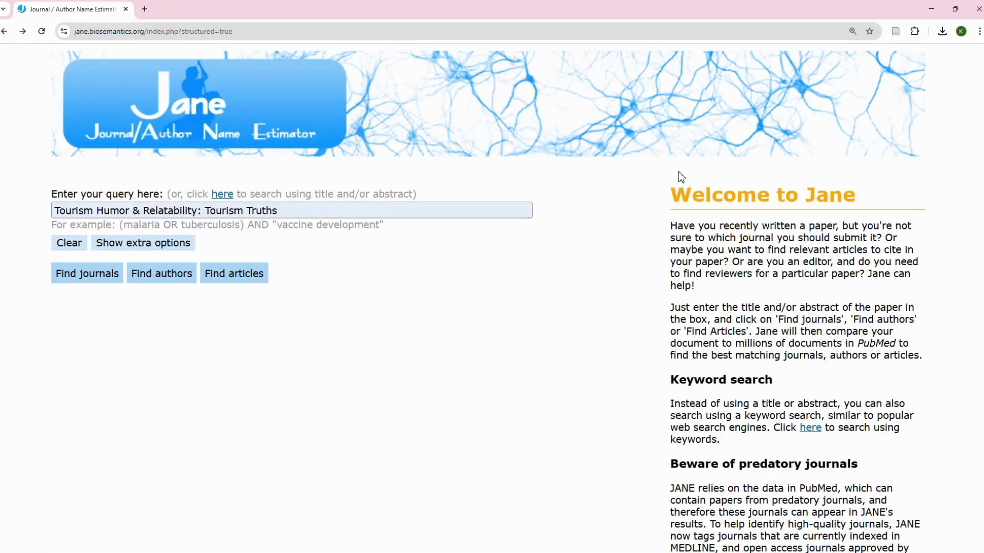
pyautogui.scroll(-1, 692, 177)
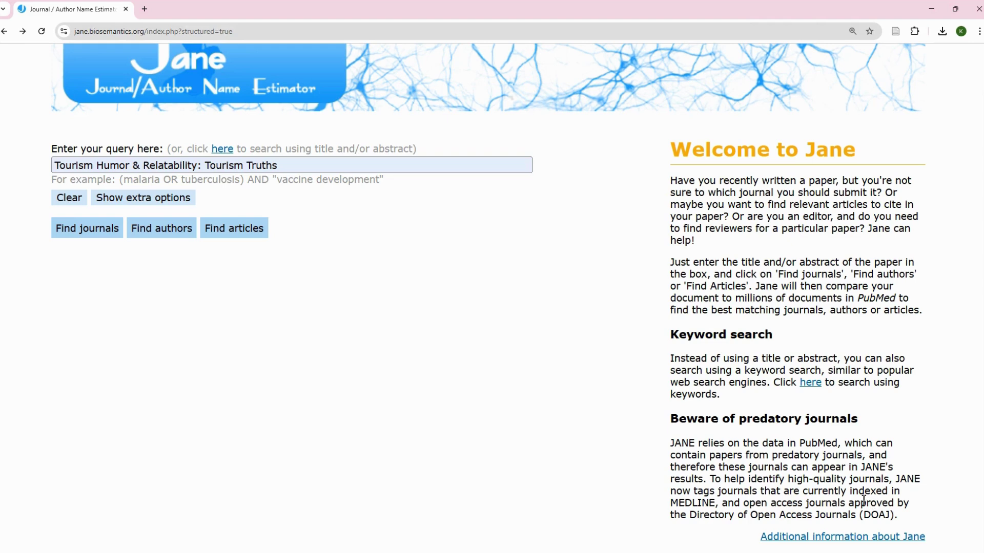
pyautogui.scroll(1, 329, 318)
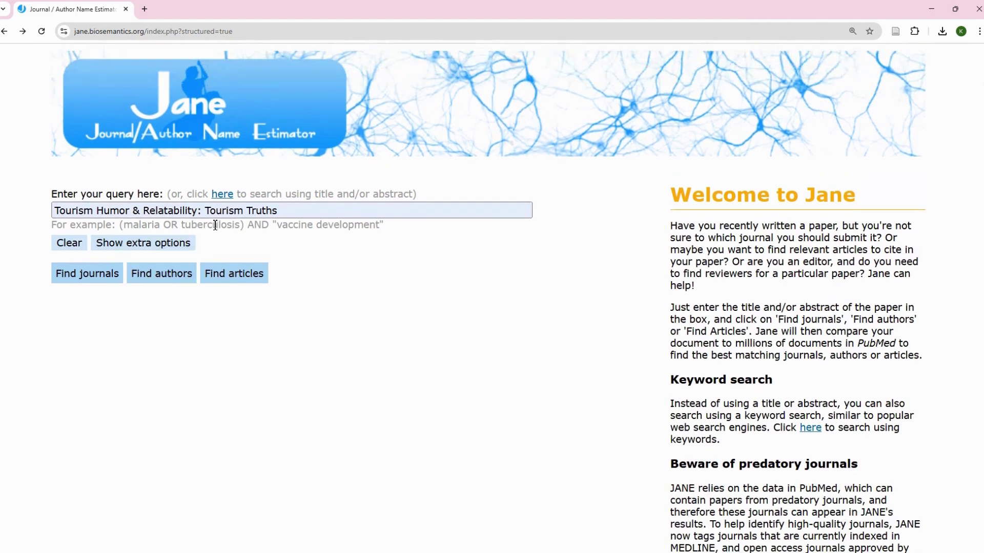
pyautogui.click(116, 277)
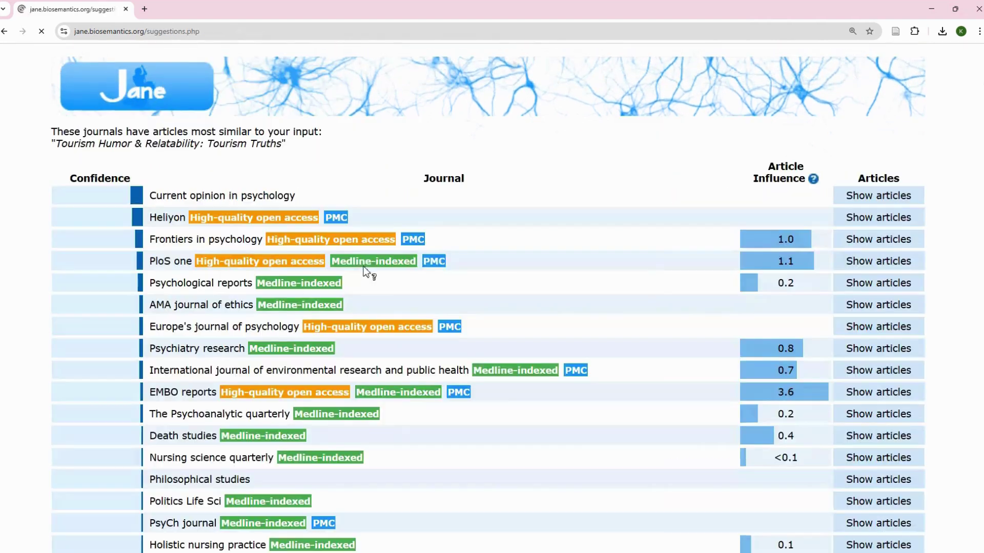
pyautogui.moveTo(337, 217)
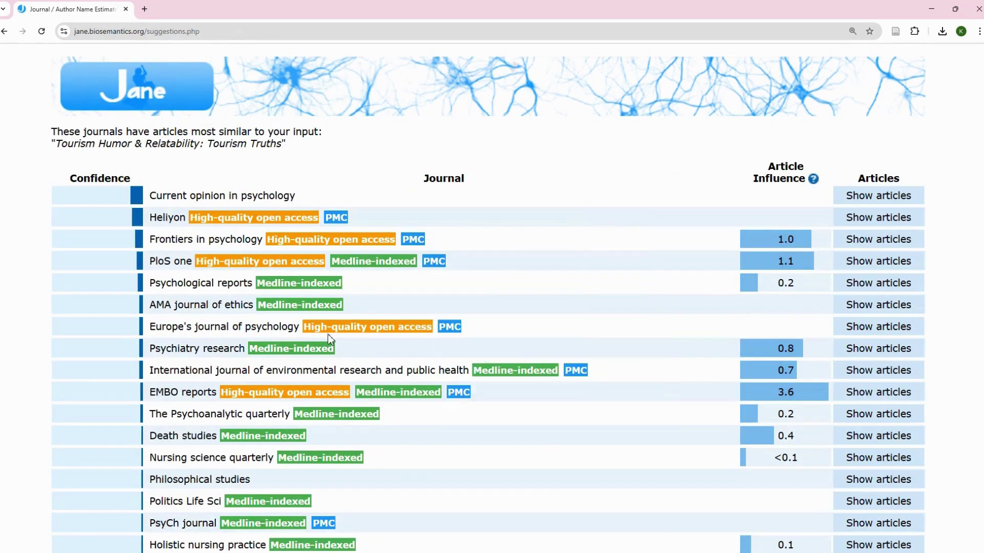
pyautogui.scroll(-2, 411, 346)
pyautogui.scroll(-1, 411, 345)
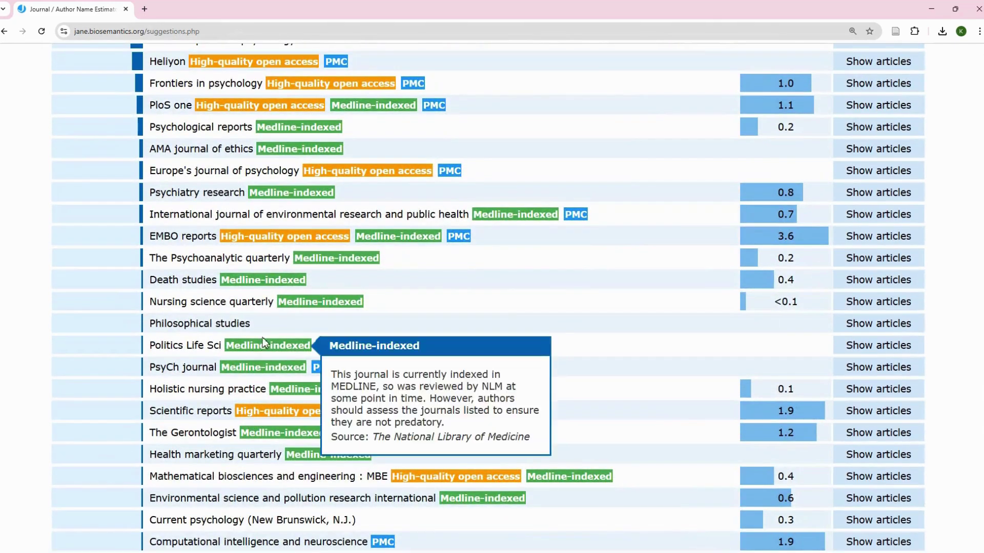
# - Show the articles behind the Philosophical studies match and look through the rest of the journal list
pyautogui.click(852, 326)
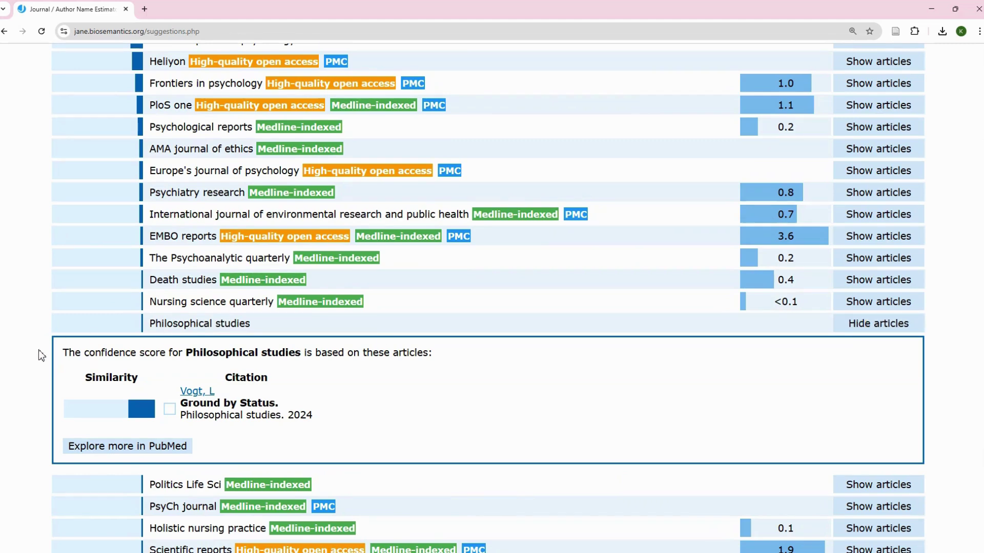
pyautogui.scroll(-4, 62, 358)
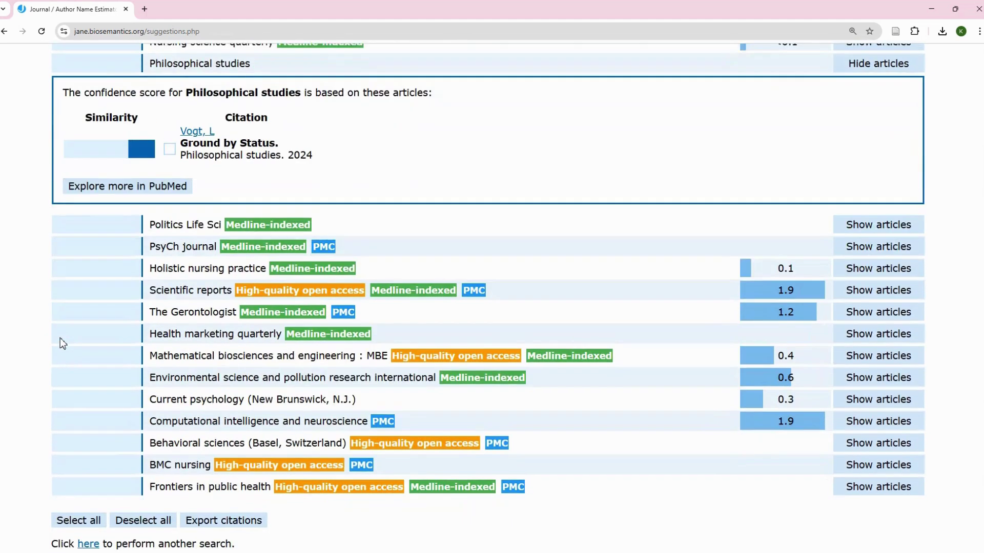
pyautogui.scroll(5, 70, 342)
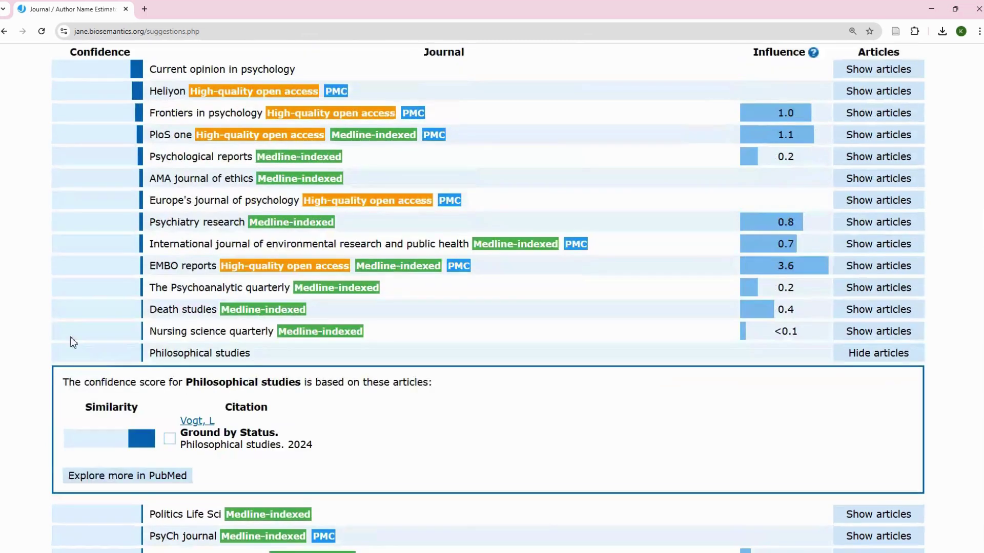
pyautogui.scroll(2, 70, 339)
# - Return to the title and abstract search form, show its extra options, and examine the language, publication type, open access and PubMed Central choices
pyautogui.click(126, 106)
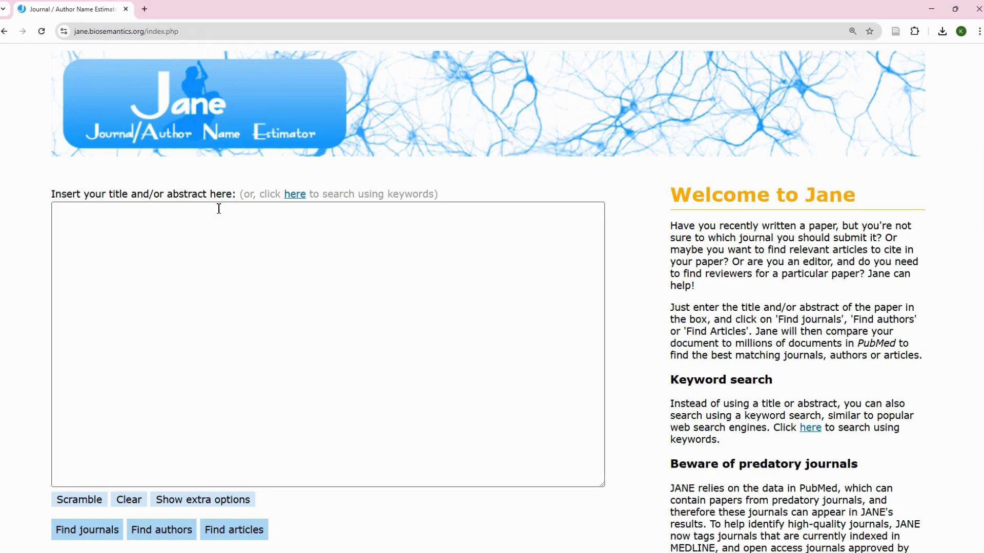
pyautogui.click(202, 499)
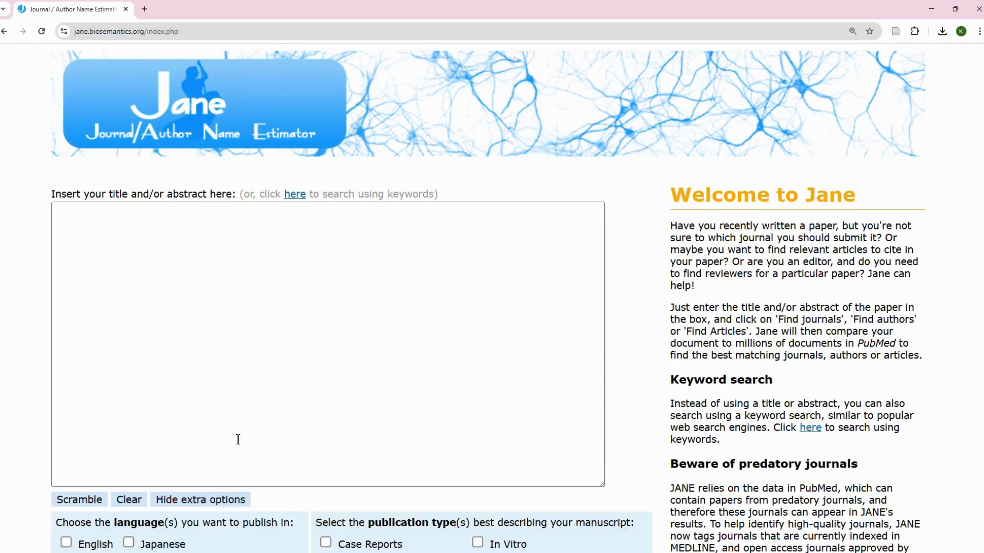
pyautogui.scroll(-4, 241, 435)
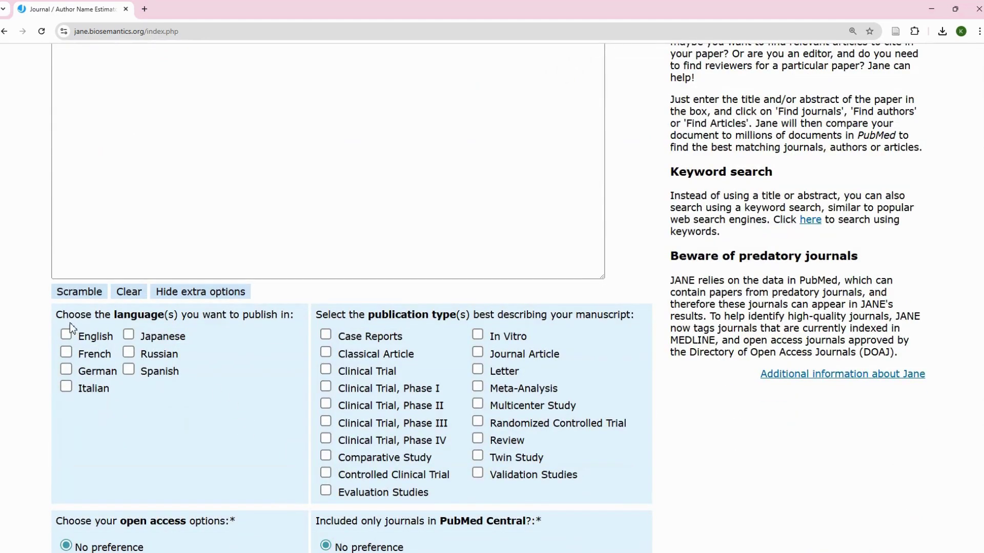
pyautogui.scroll(-2, 71, 324)
pyautogui.scroll(-1, 115, 325)
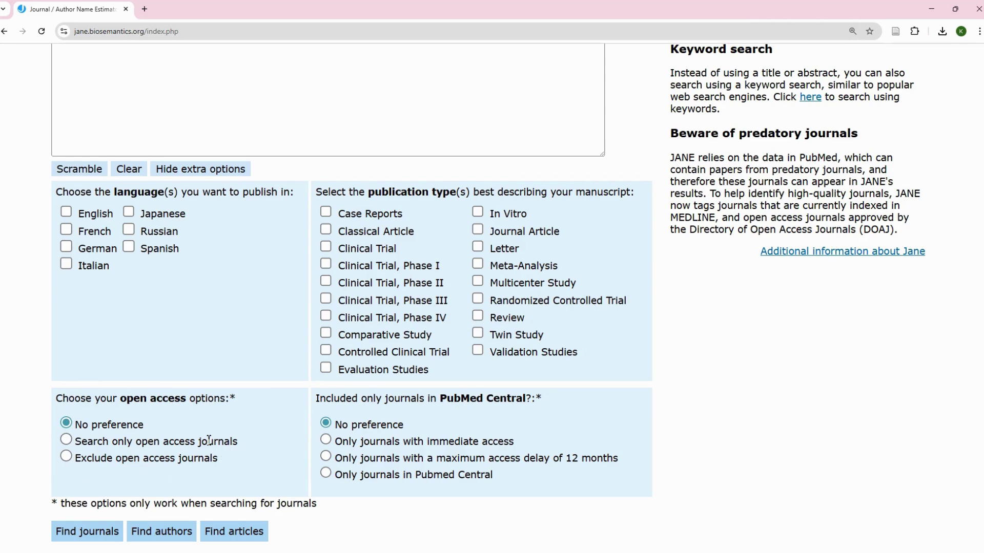
pyautogui.scroll(6, 205, 438)
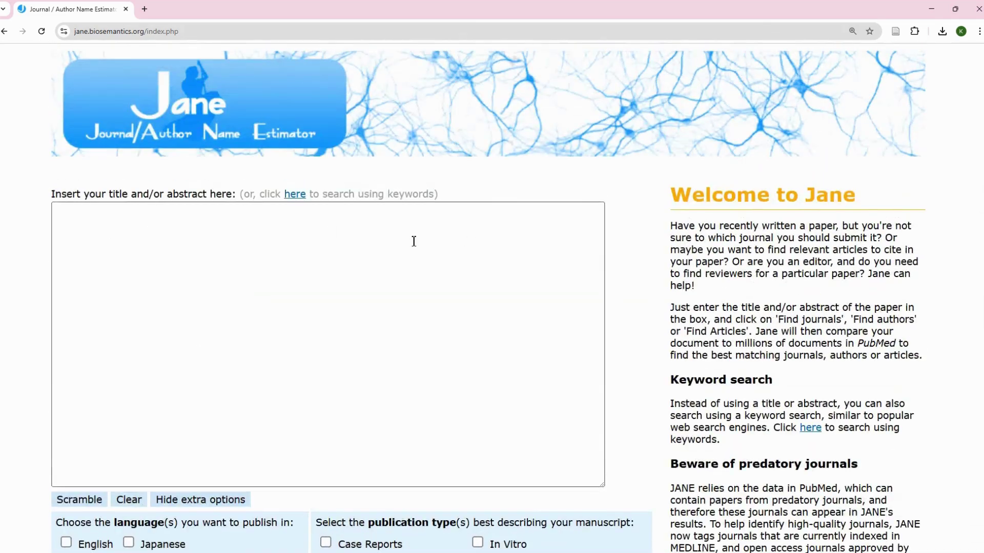
pyautogui.scroll(-6, 305, 267)
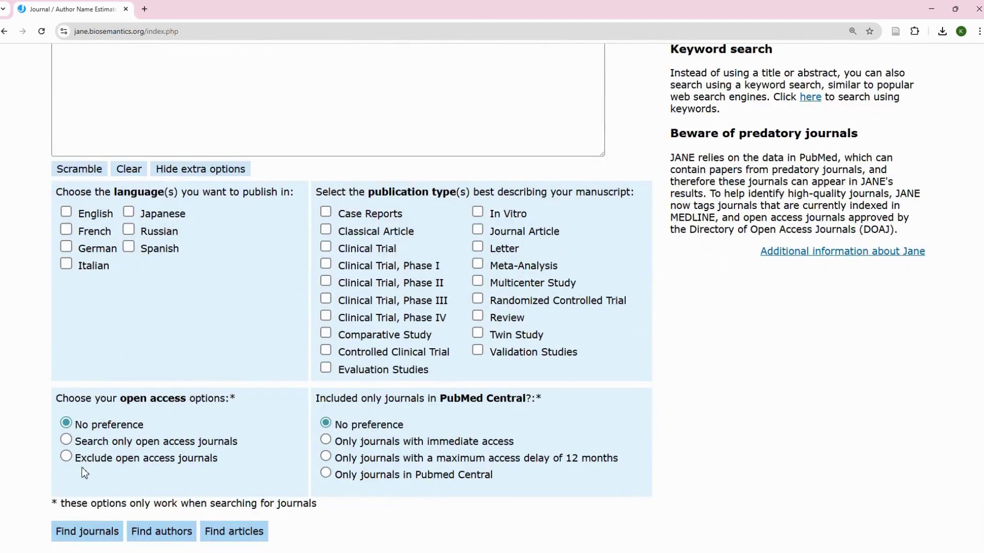
pyautogui.scroll(6, 238, 407)
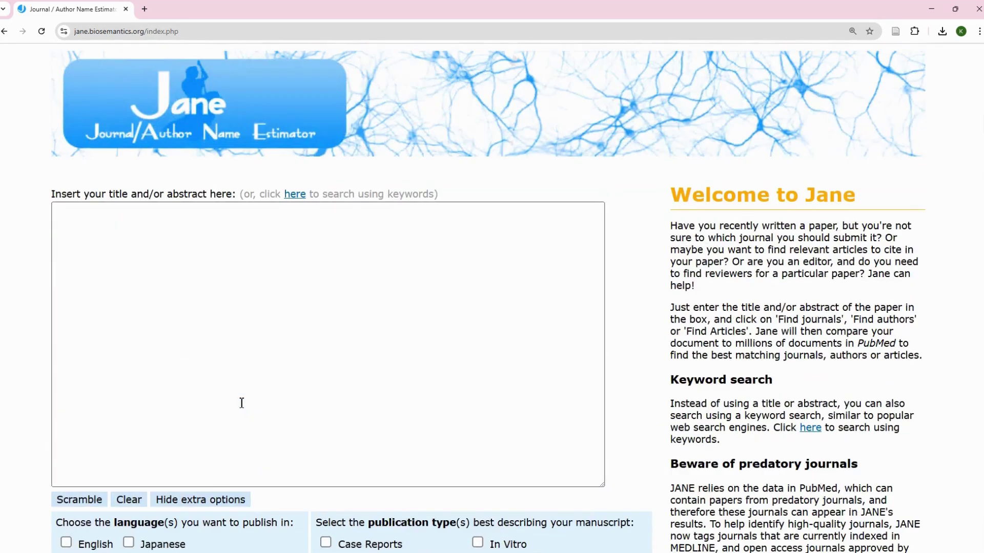